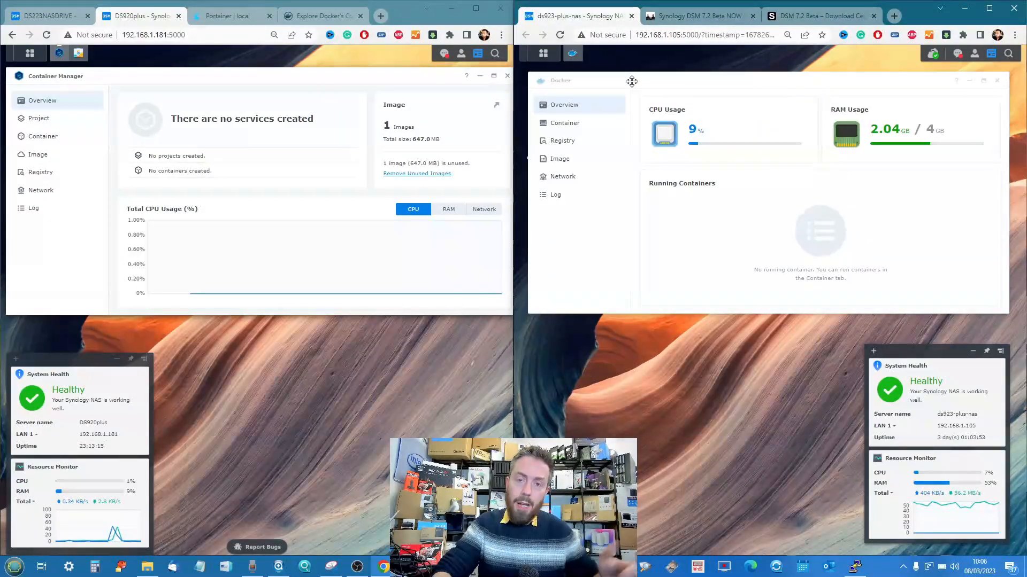
Look over the NAS Compares article on the Synology DSM 7.2 beta and its contents list, and return to the ds923-plus-nas desktop
left_click(706, 15)
scroll(730, 167, "up", 10)
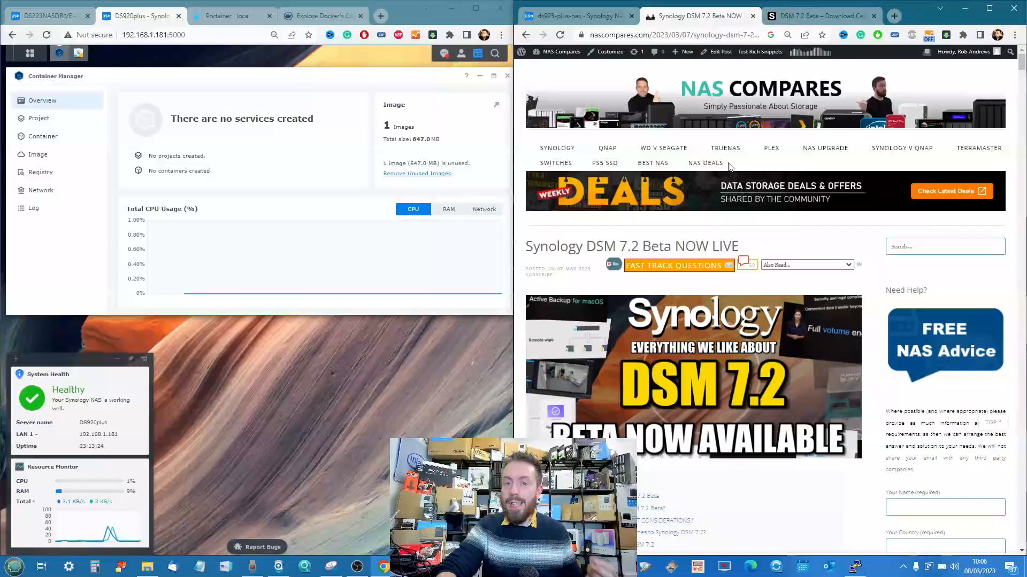
scroll(729, 167, "down", 2)
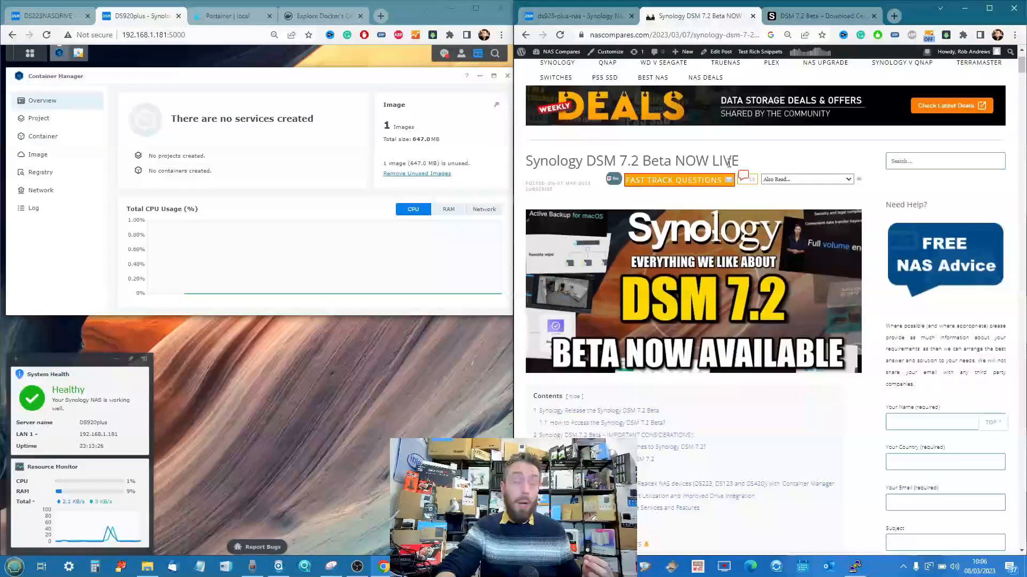
scroll(728, 163, "down", 5)
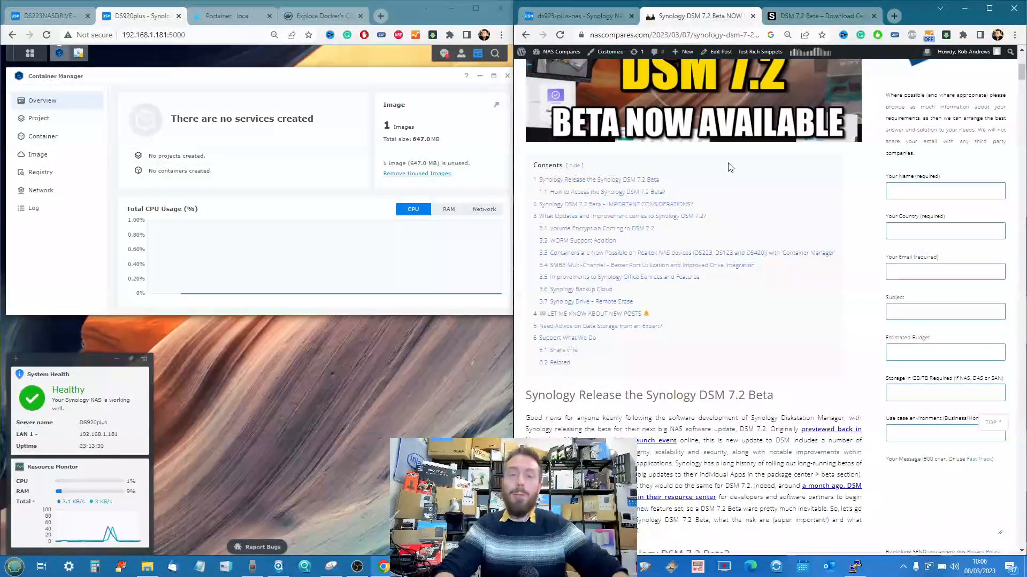
scroll(730, 167, "up", 7)
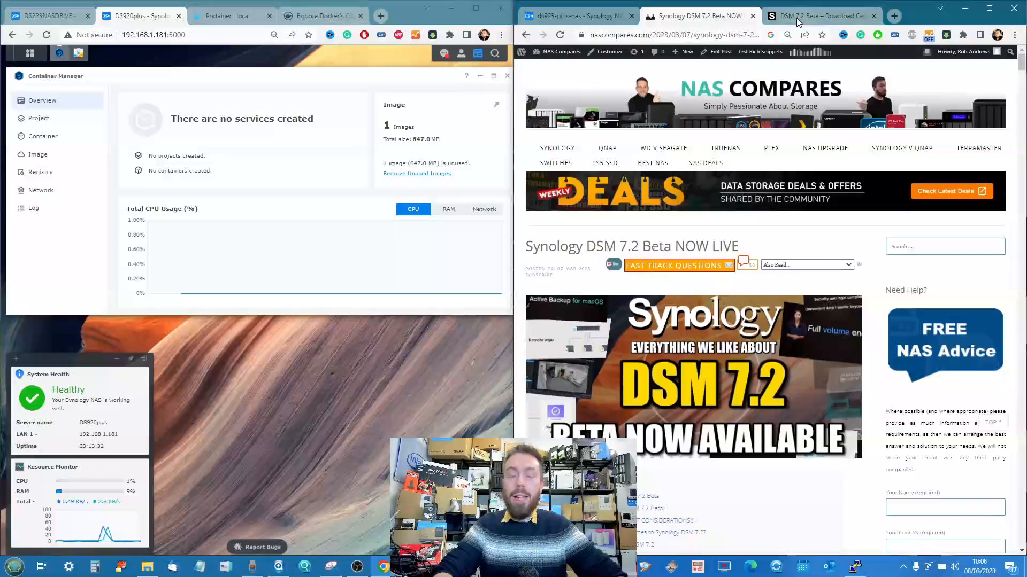
mouse_move(683, 158)
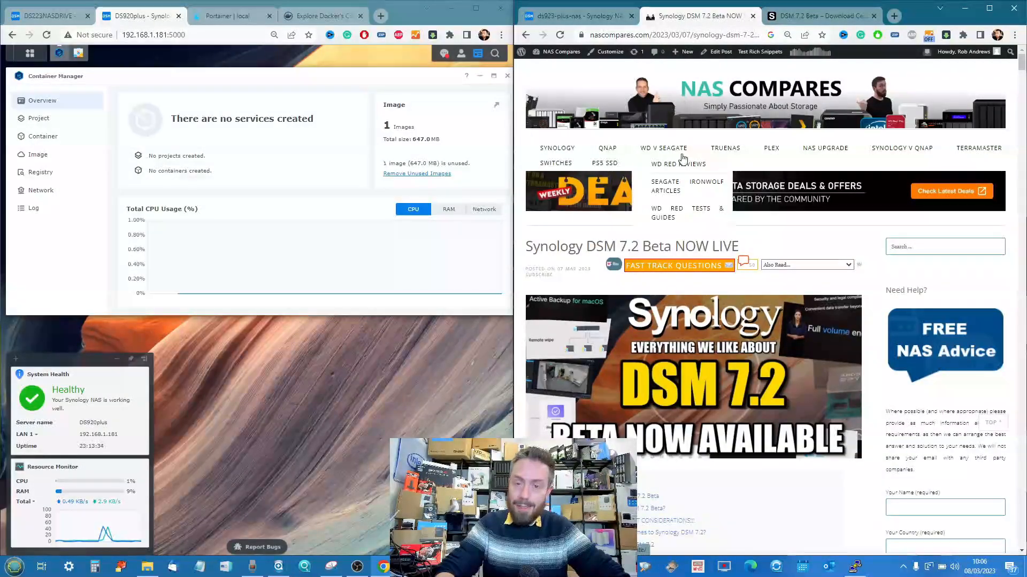
scroll(682, 176, "down", 2)
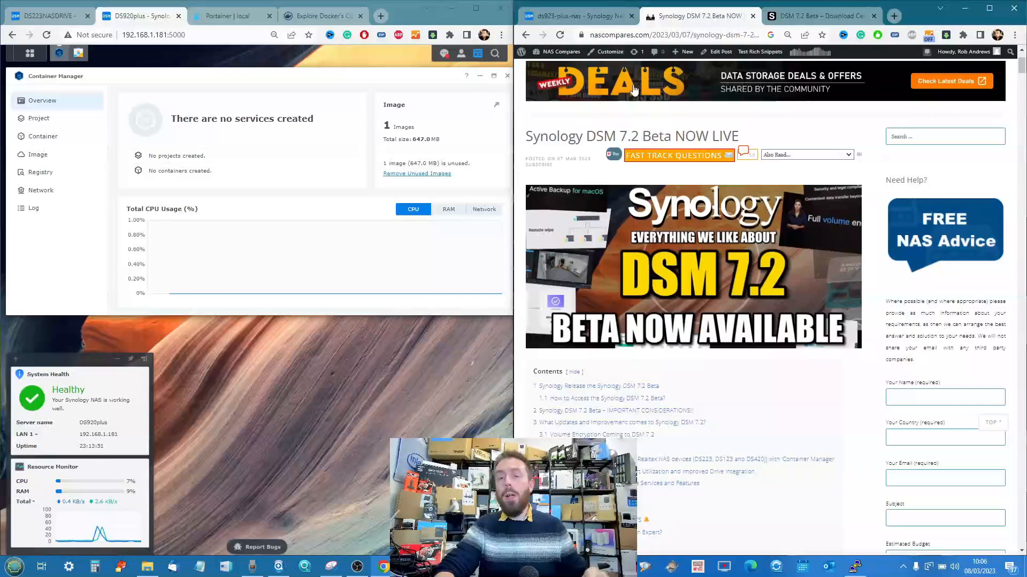
left_click(575, 15)
mouse_move(583, 56)
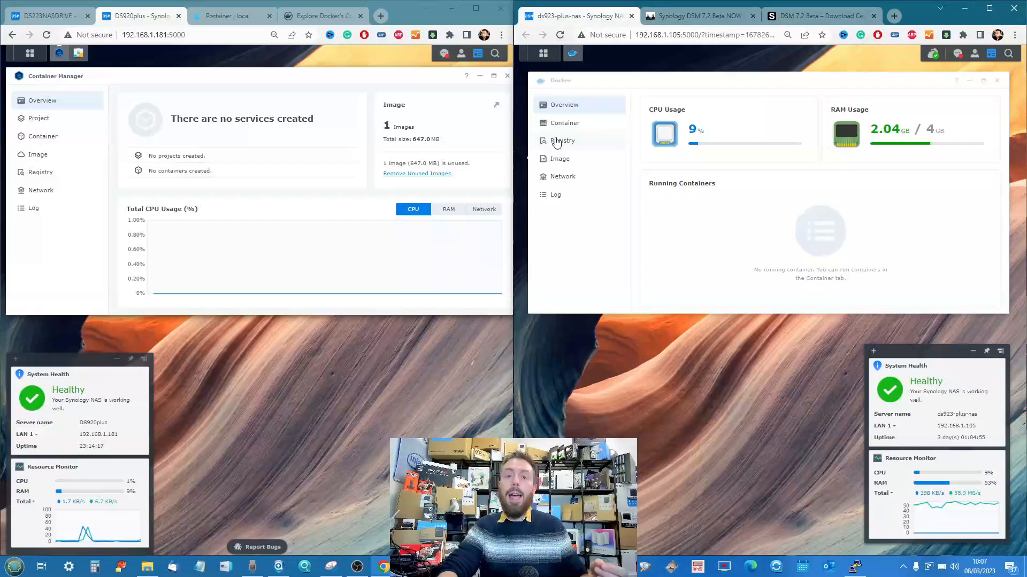
Bring up Package Center on the DS920plus and examine the Container Manager package's version and publisher details up close
left_click(78, 53)
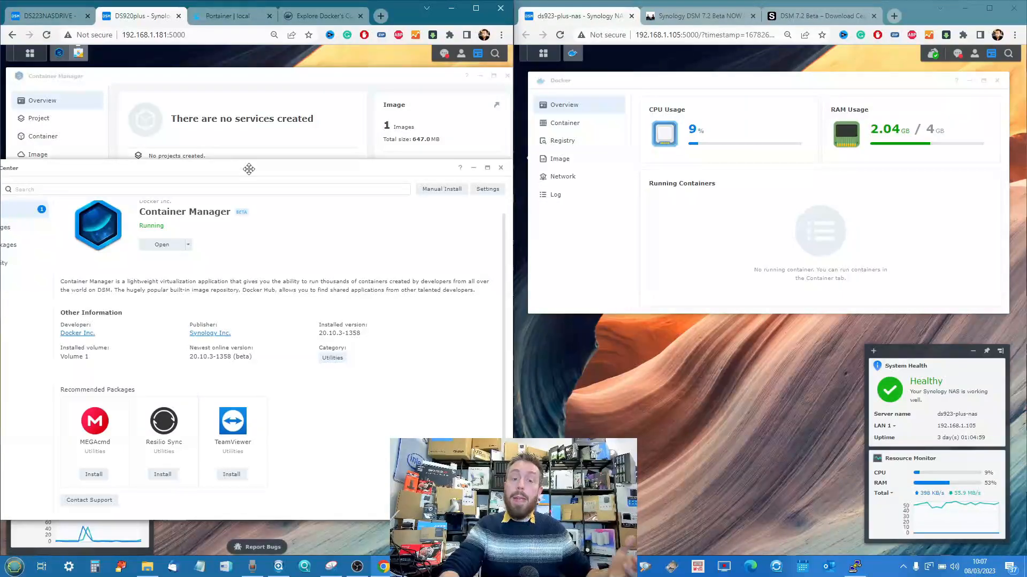
left_click_drag(249, 169, 281, 150)
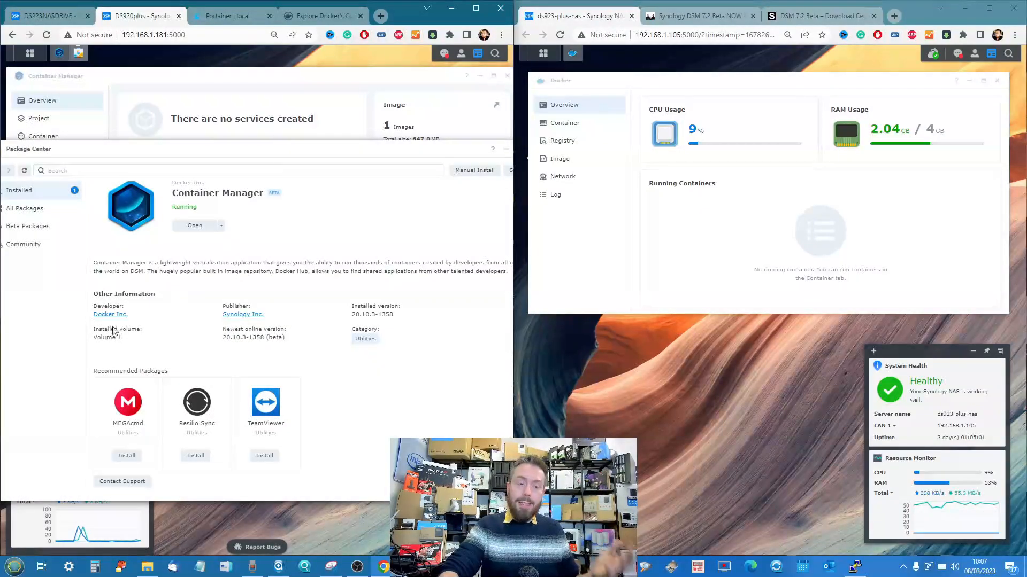
key("ctrl+plus")
key("ctrl+plus")
key("ctrl+plus")
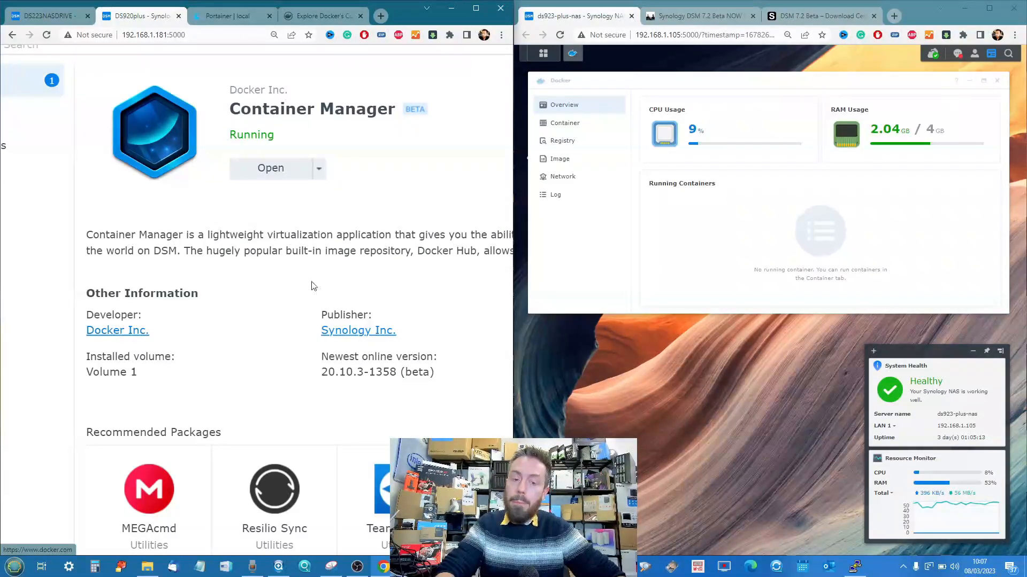
scroll(331, 330, "down", 5)
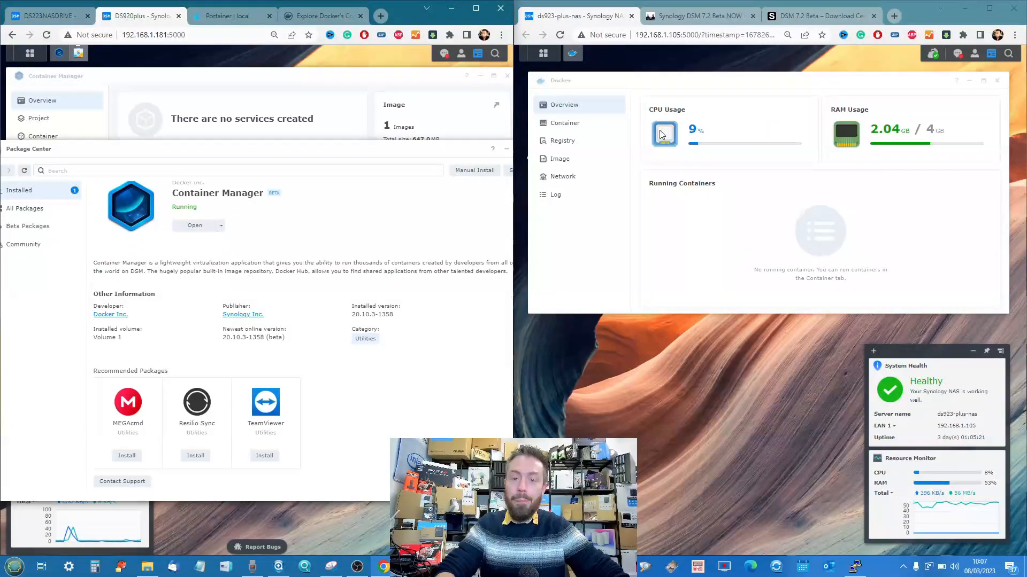
Open Package Center on ds923-plus-nas and view the Docker package's description and version information for comparison
left_click(544, 53)
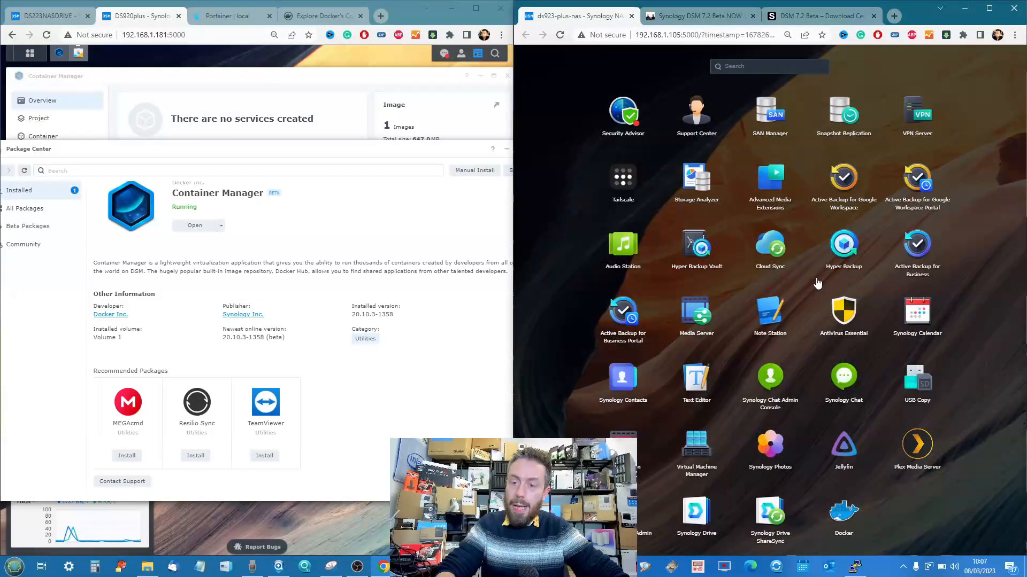
left_click(843, 115)
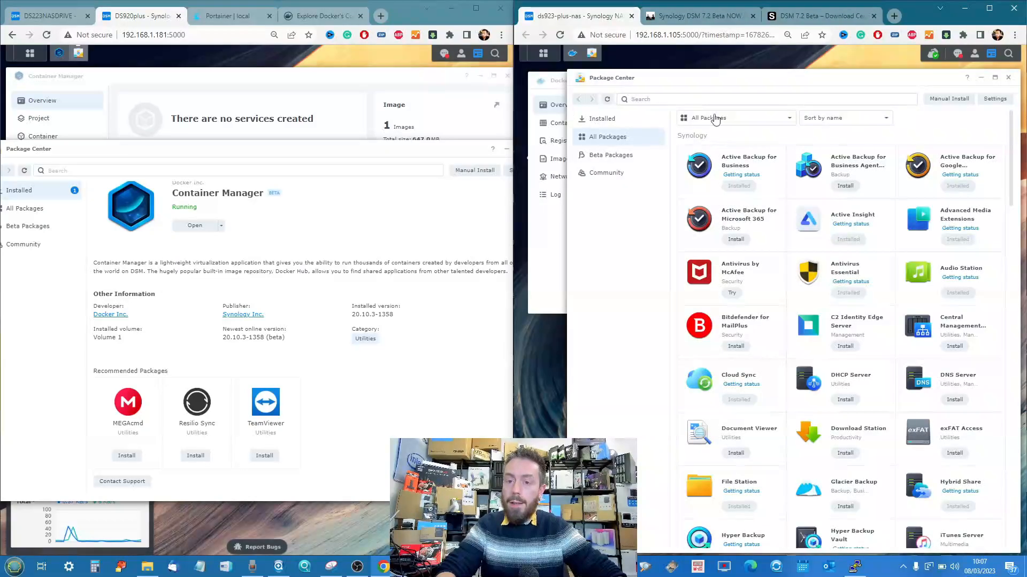
scroll(762, 226, "down", 20)
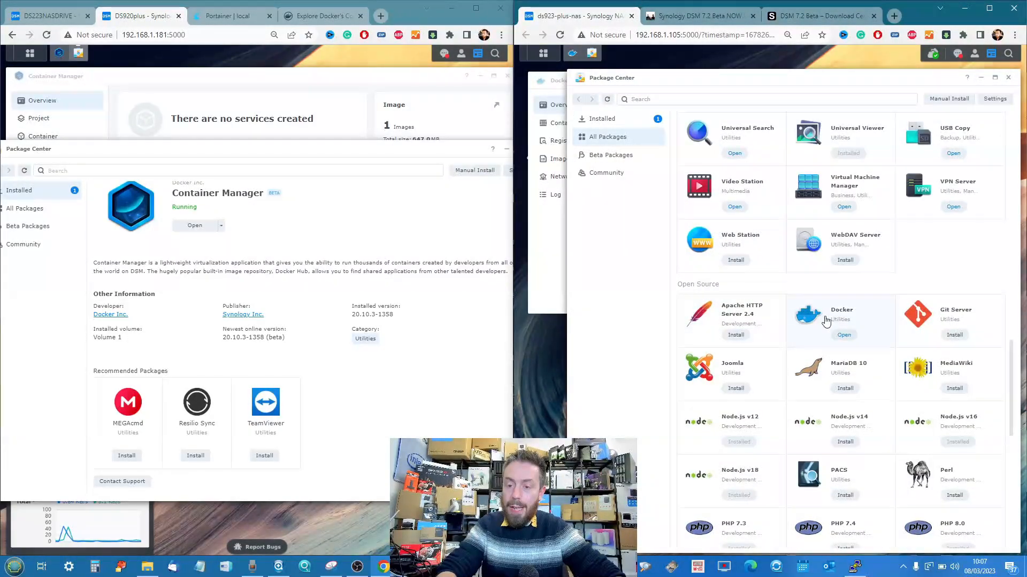
left_click(820, 321)
scroll(828, 377, "down", 3)
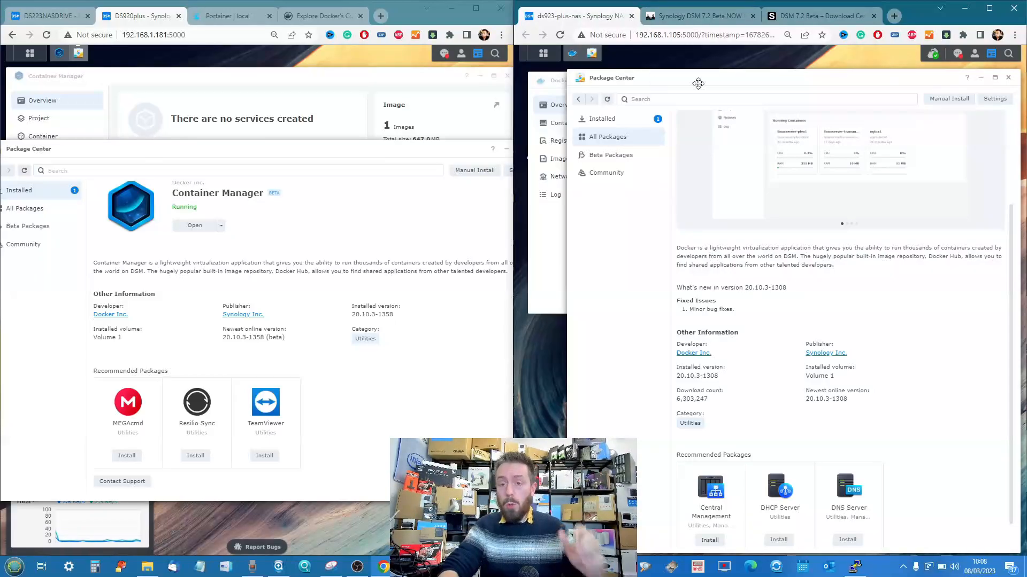
Find Container Manager among the DS223 packages in the DSM 7.2 Download Center and expand its release notes
left_click(805, 19)
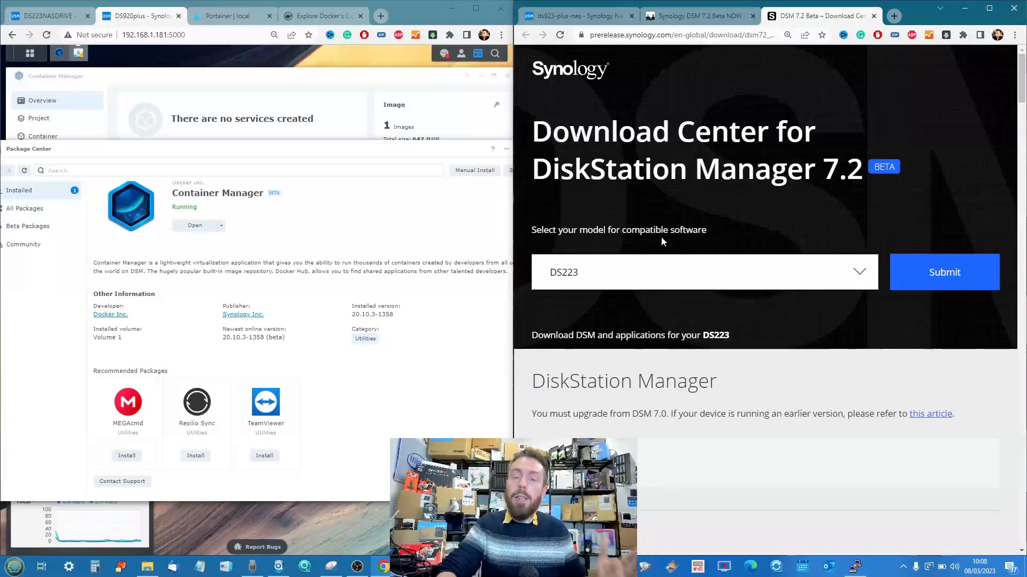
scroll(661, 238, "down", 5)
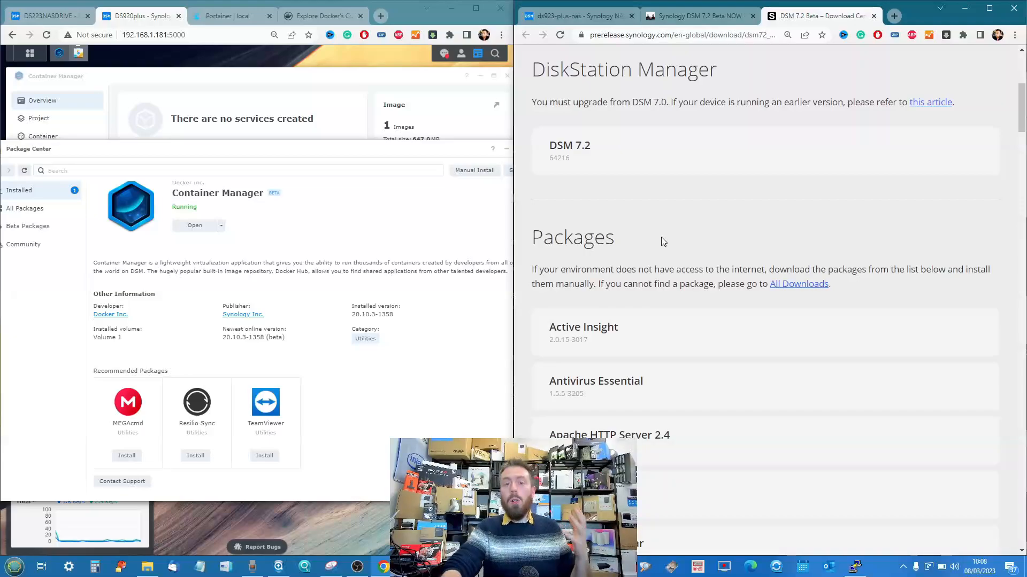
scroll(661, 236, "up", 5)
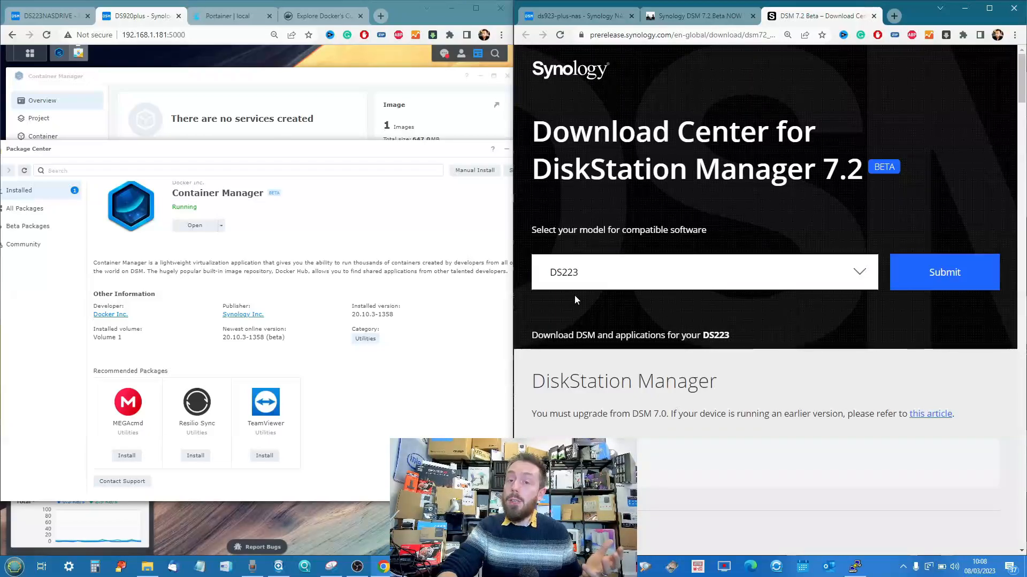
scroll(575, 296, "down", 10)
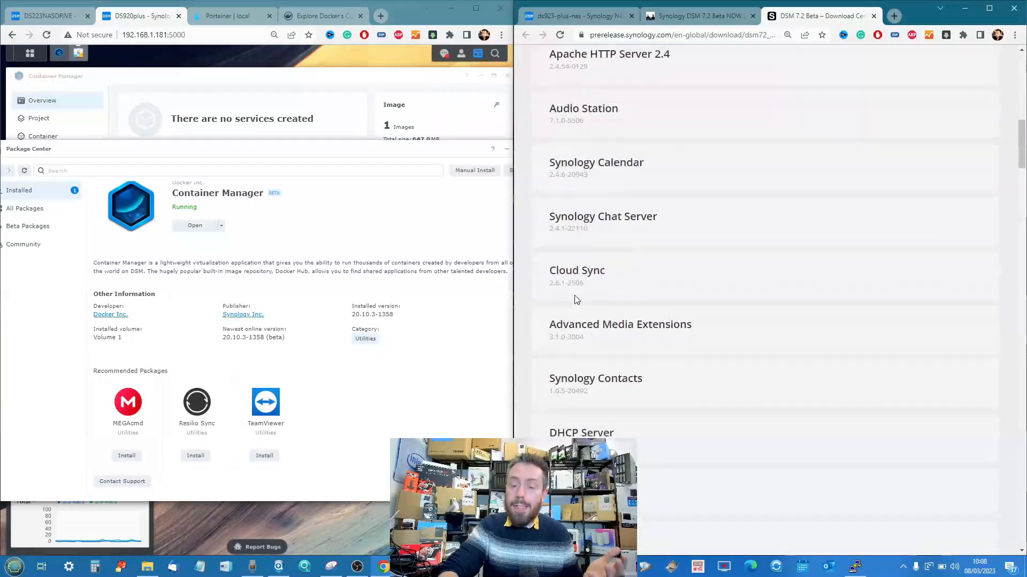
scroll(574, 296, "down", 3)
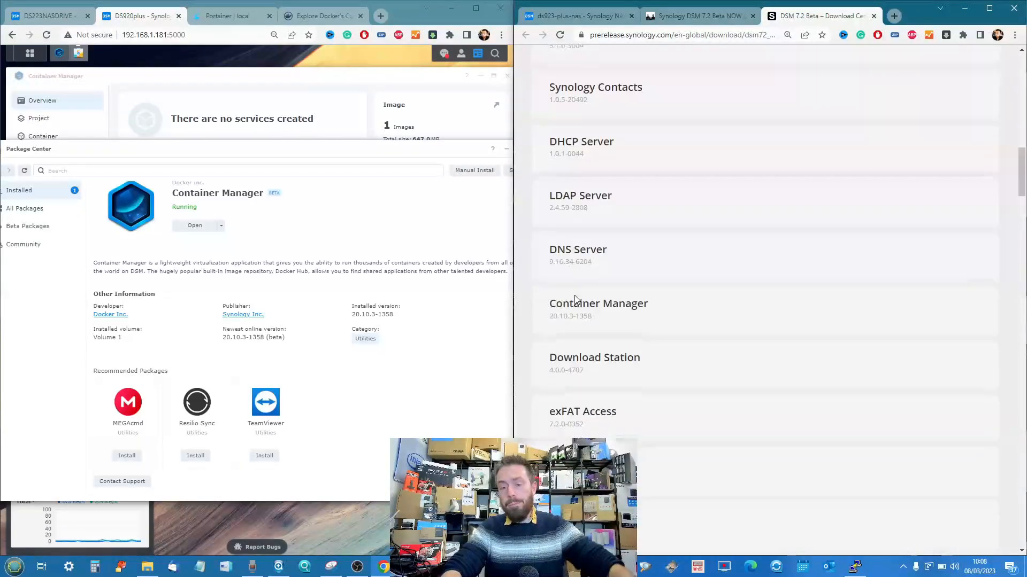
left_click(665, 310)
scroll(666, 311, "down", 1)
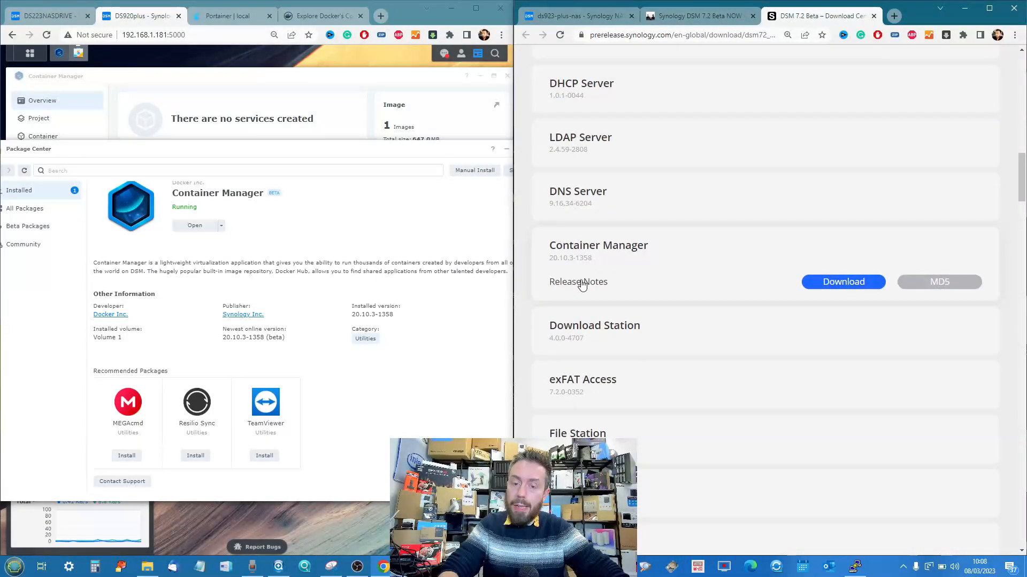
left_click(580, 282)
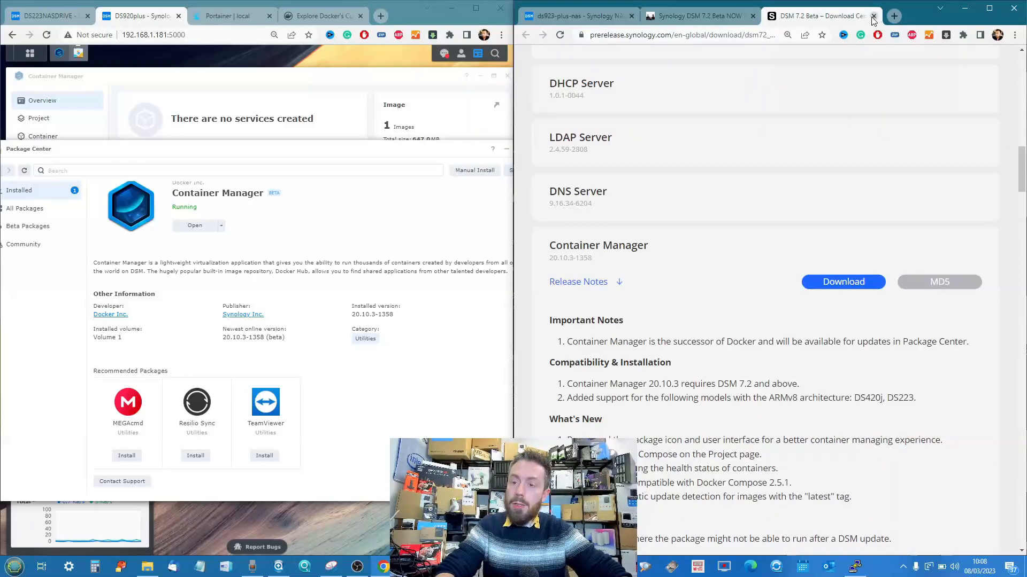
Minimize Package Center on both NAS desktops and show DS223NASDRIVE's Container Manager beside Docker on ds923-plus-nas
left_click(595, 17)
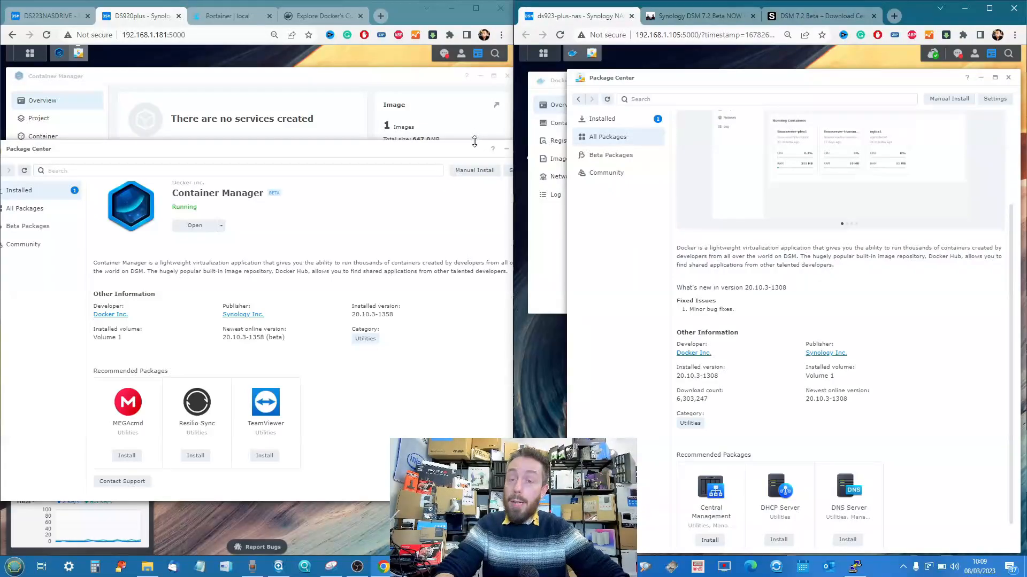
left_click(506, 149)
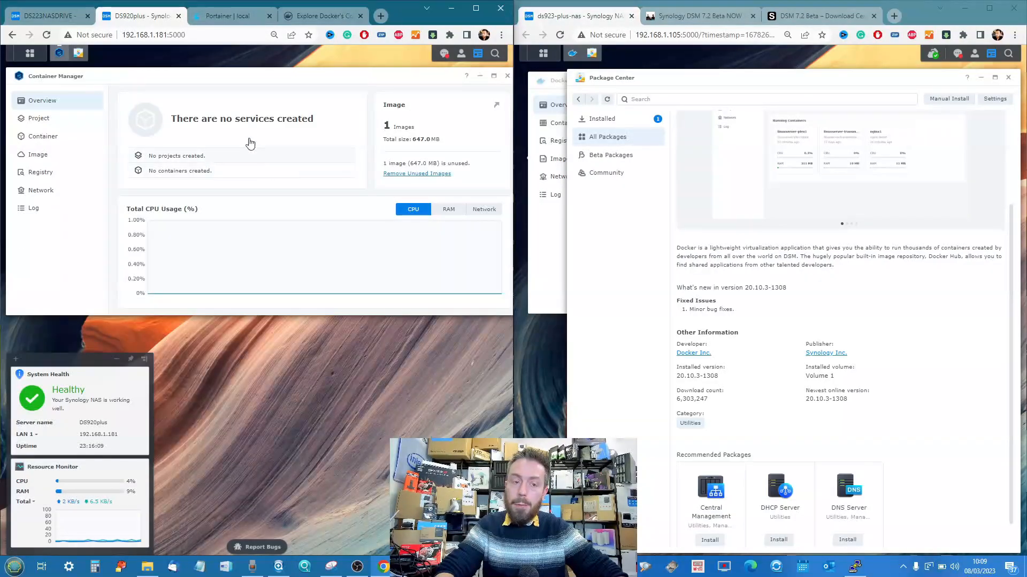
left_click(35, 16)
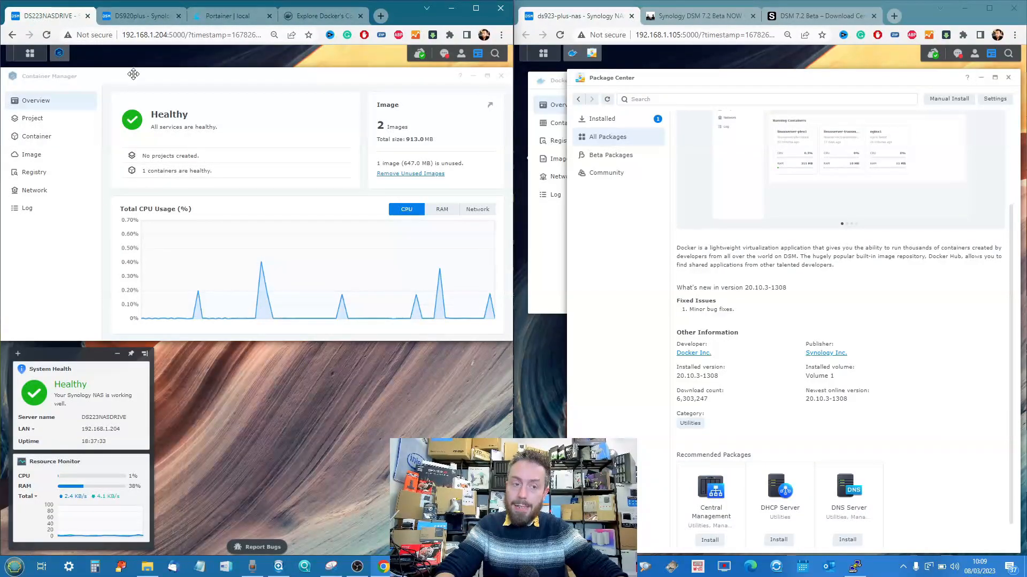
left_click_drag(133, 74, 144, 80)
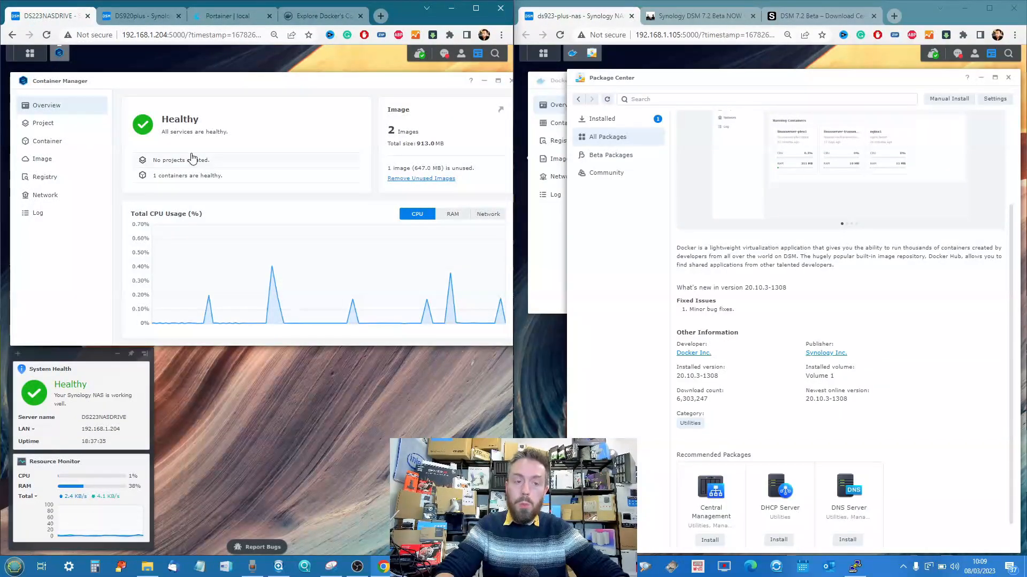
left_click(981, 77)
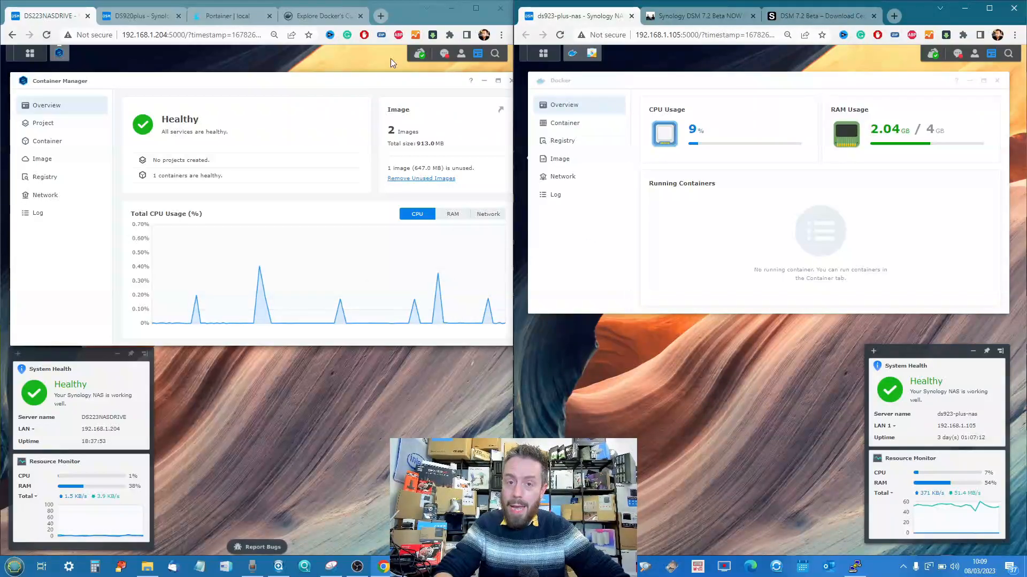
Reposition the Container Manager window slightly, view its container list, and return to its overview
left_click_drag(396, 82, 392, 81)
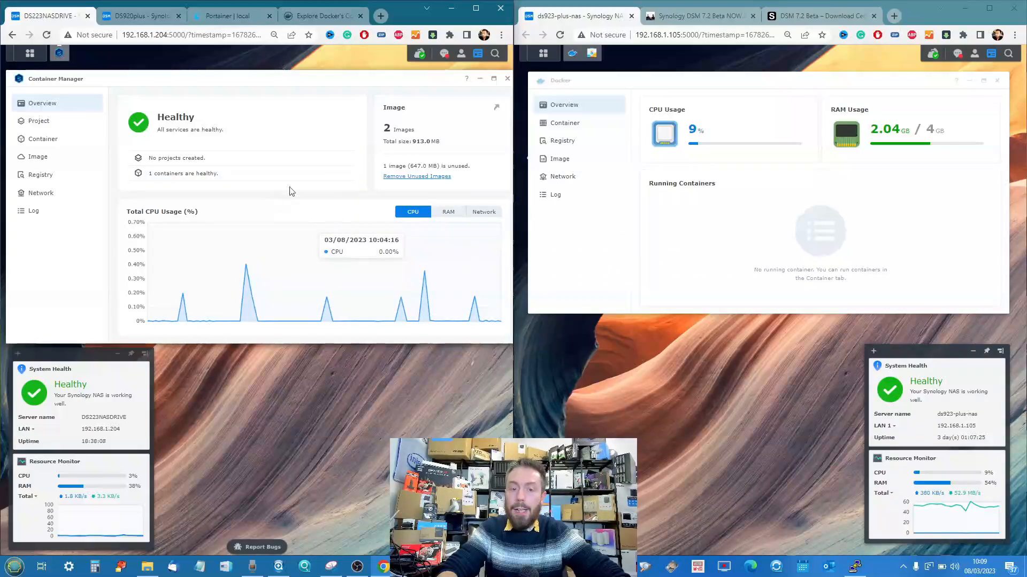
left_click(33, 139)
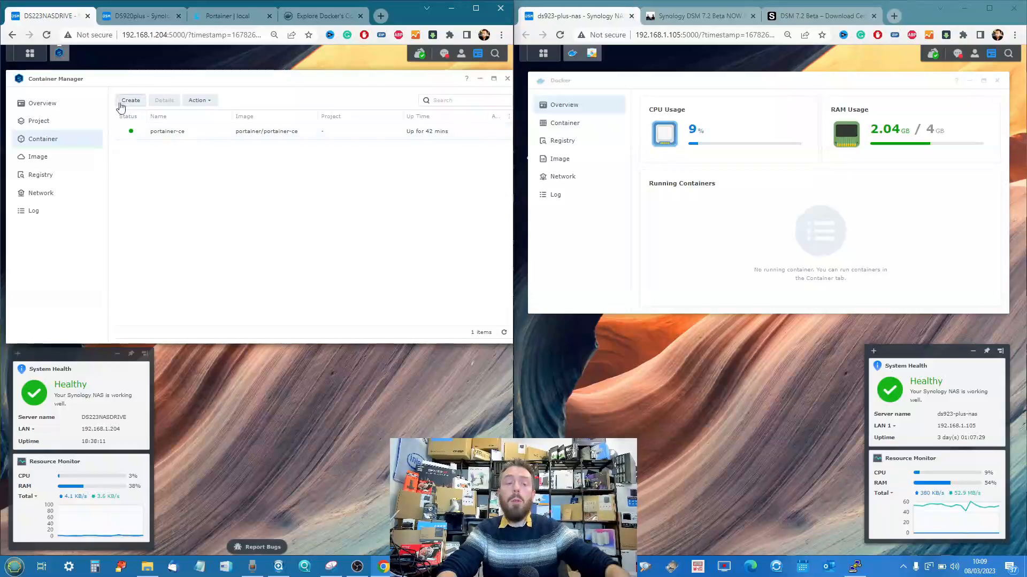
left_click(63, 104)
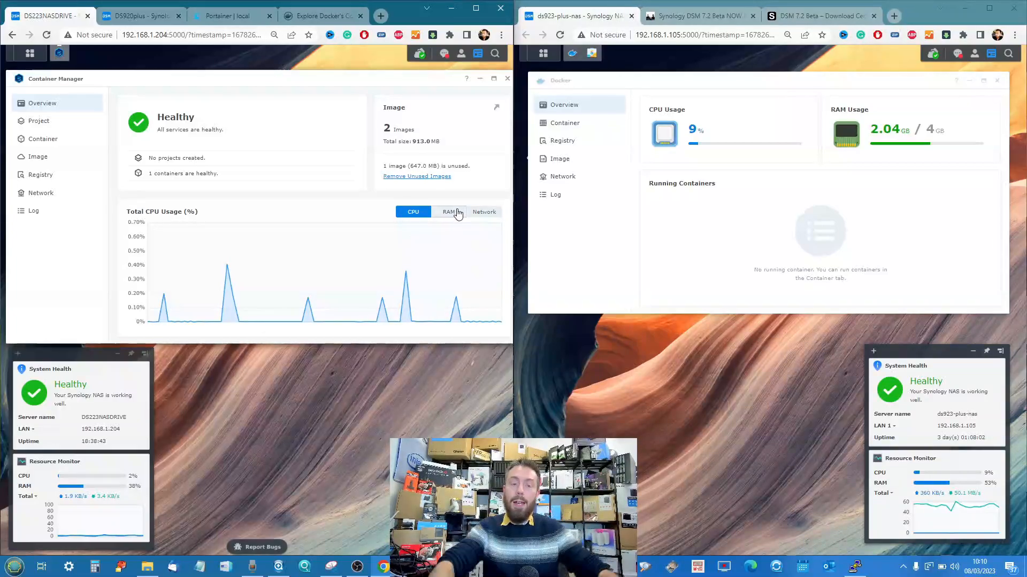
Open Resource Monitor on DS223NASDRIVE, inspect the CPU performance graph and the usage history setting, and close it
left_click(30, 53)
left_click(327, 123)
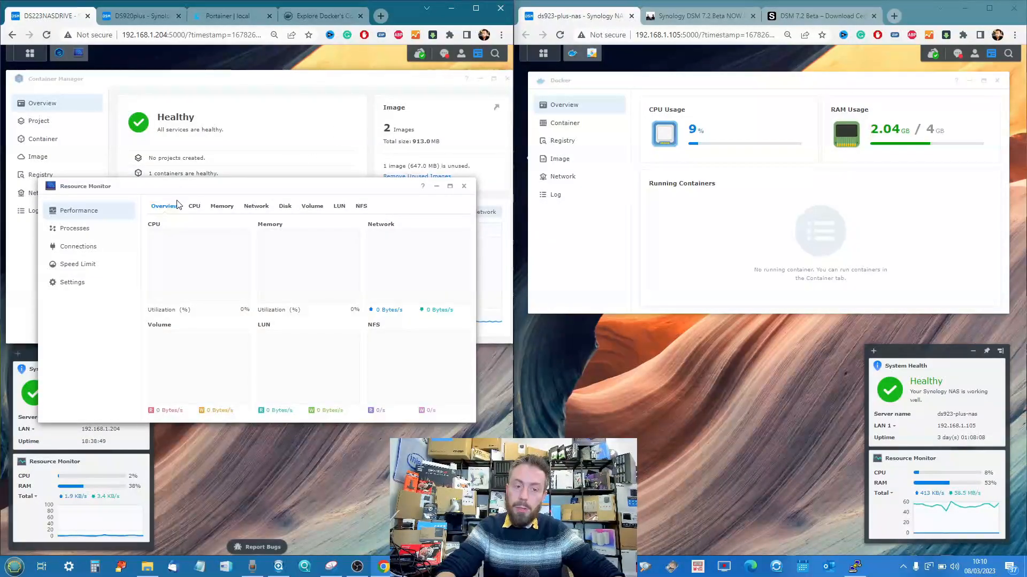
left_click(200, 211)
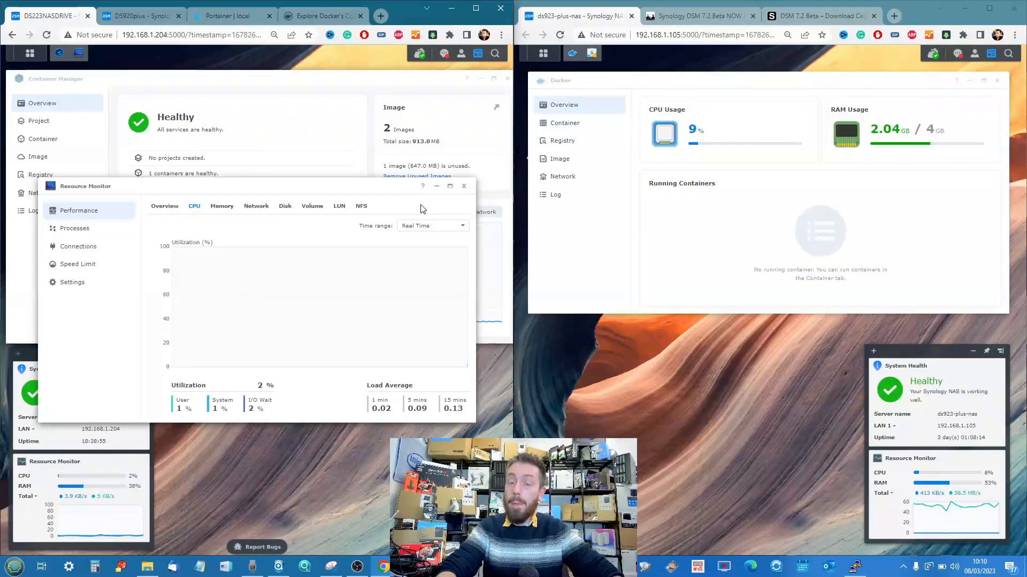
left_click(112, 283)
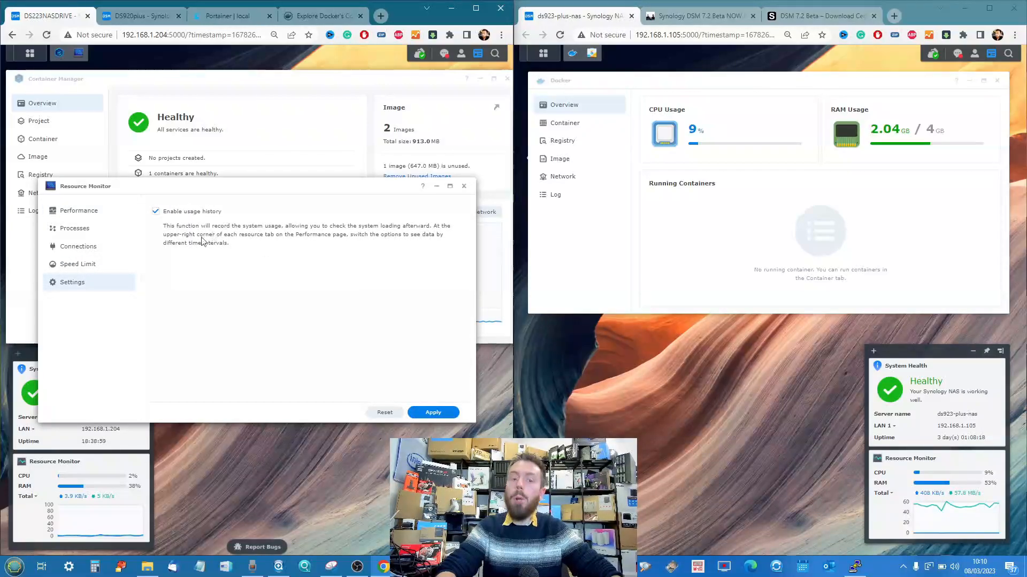
left_click(463, 186)
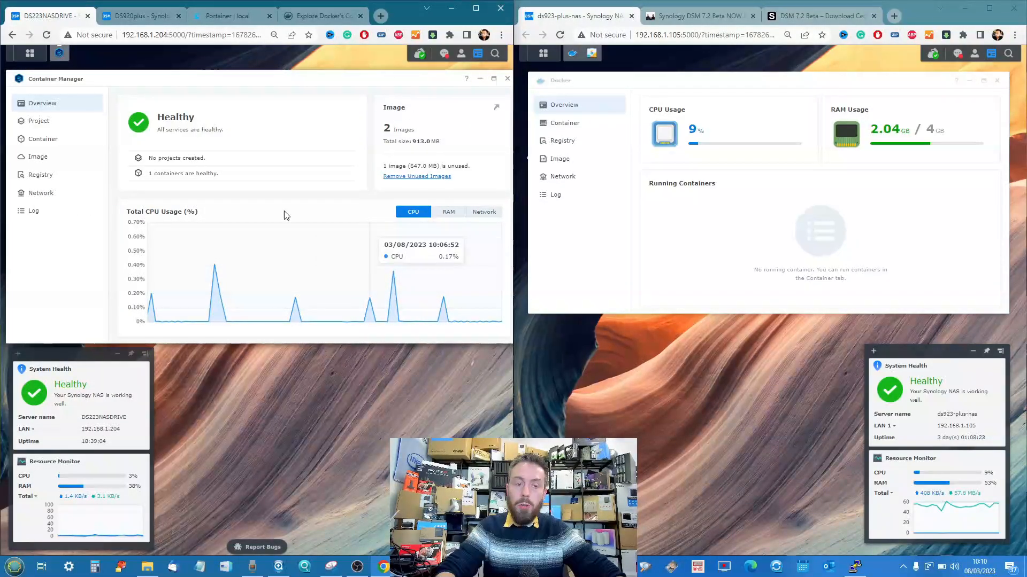
View Container Manager's log and return to its overview to compare the CPU usage graph with Docker's overview
left_click(44, 210)
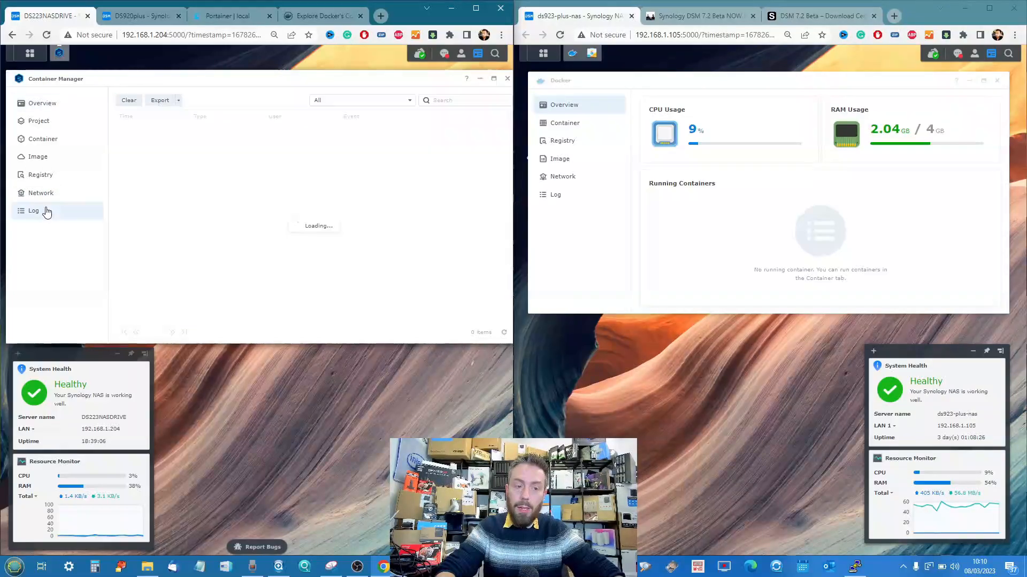
left_click(41, 104)
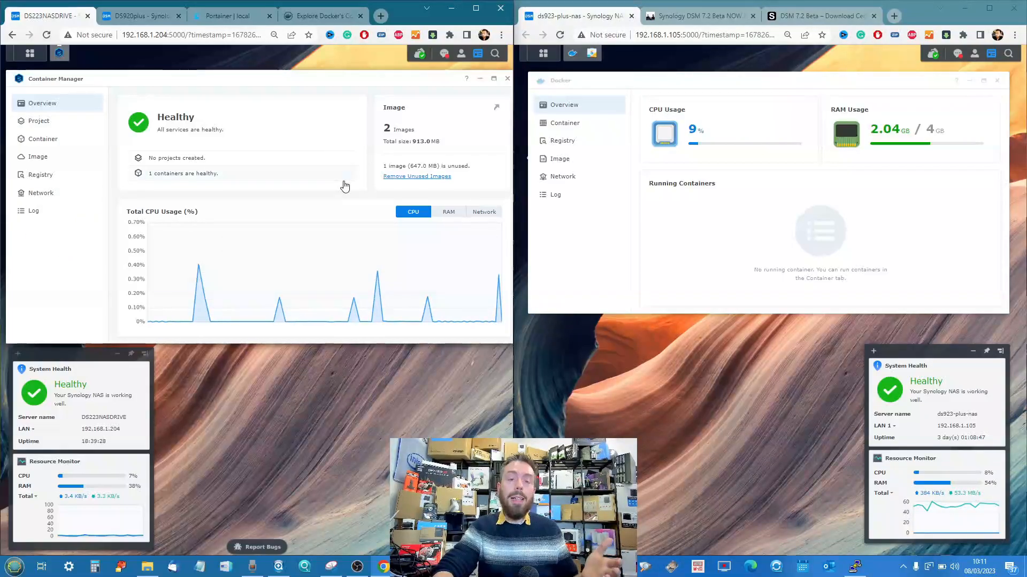
mouse_move(345, 186)
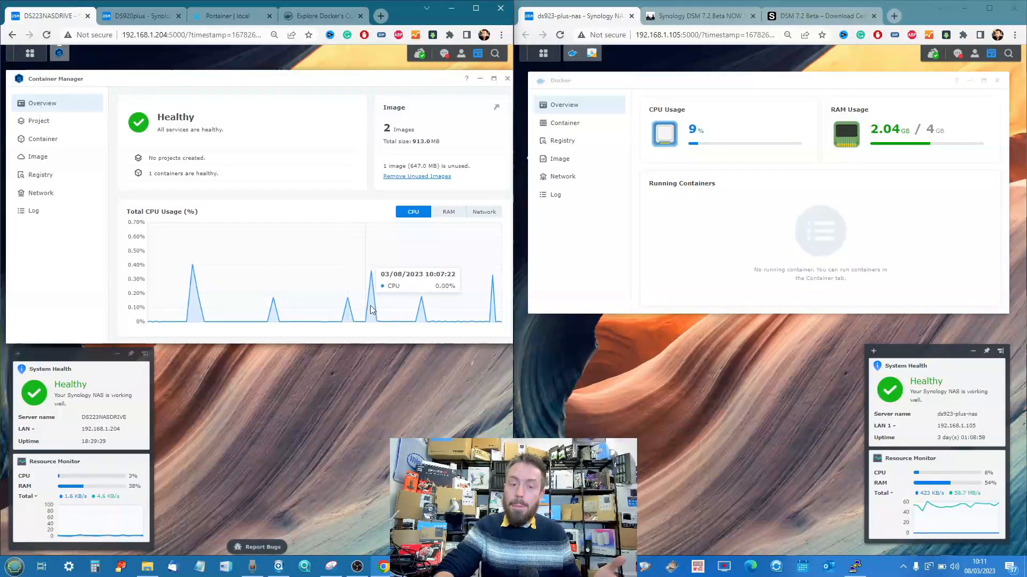
left_click(714, 127)
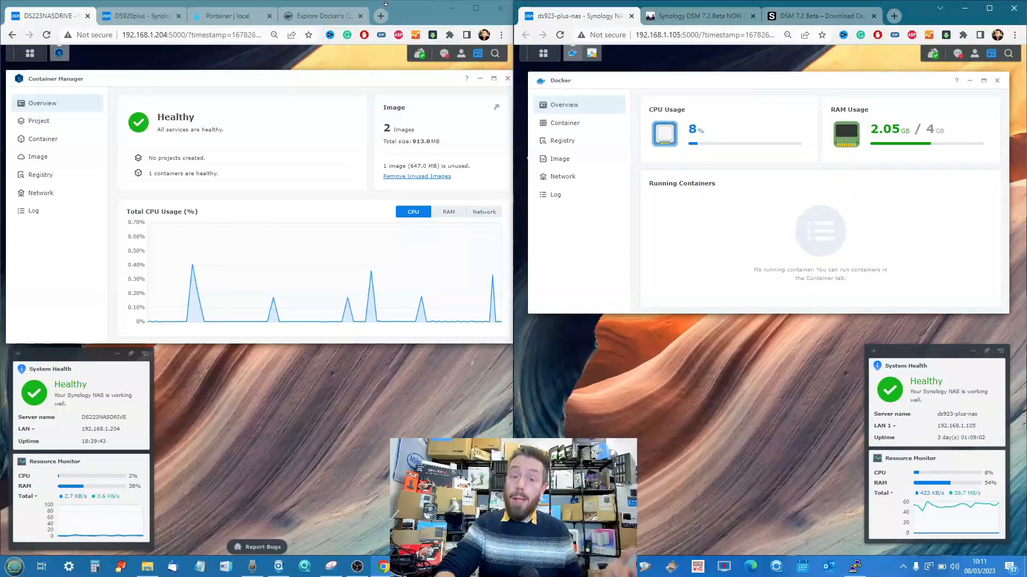
Look at the Docker Hub image catalogue and the Portainer dashboard, and return to the DS223NASDRIVE desktop
left_click(321, 15)
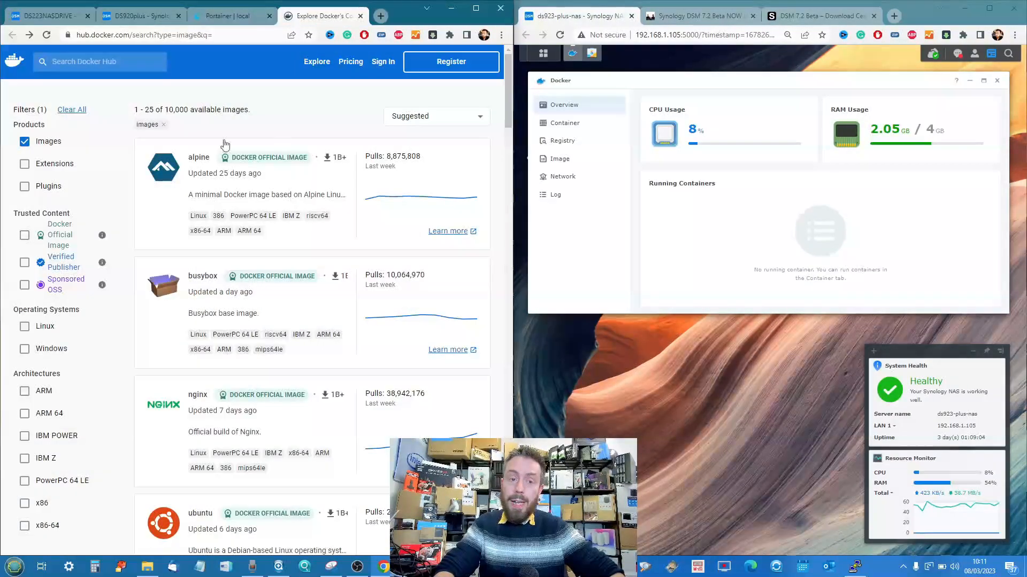
left_click(228, 16)
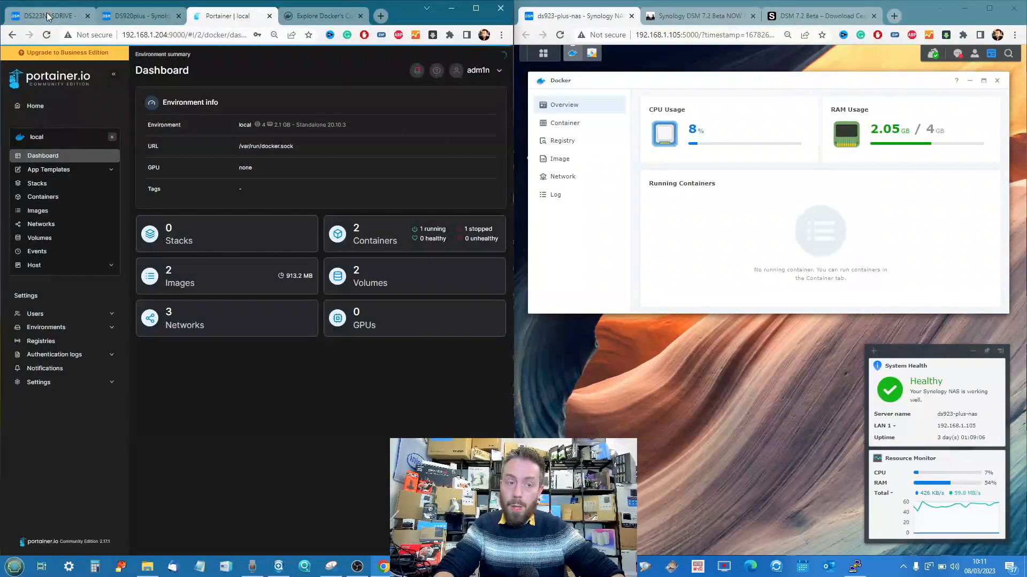
left_click(48, 17)
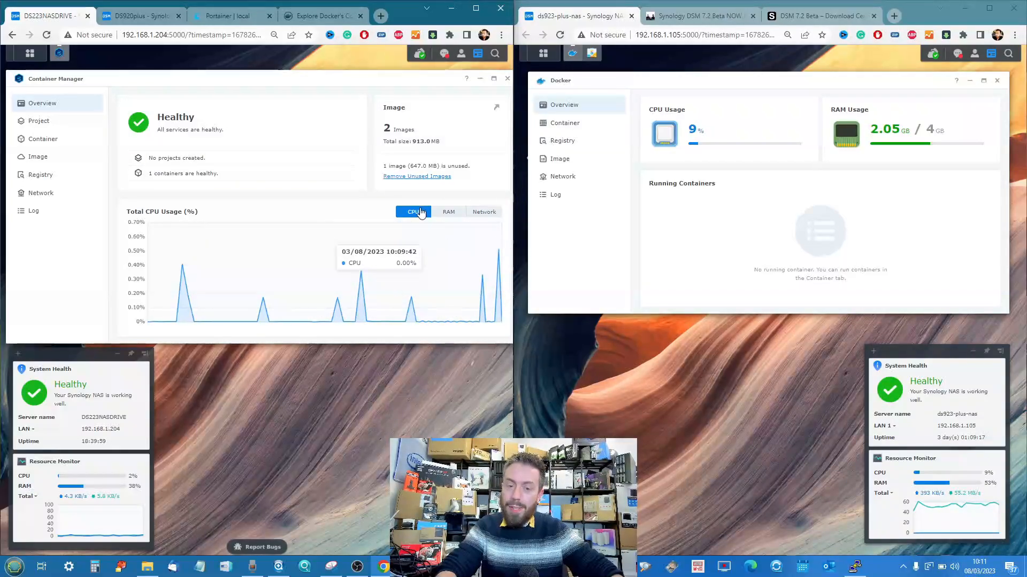
View the total RAM and network usage graphs in Container Manager's overview, and switch back to the CPU graph
left_click(448, 212)
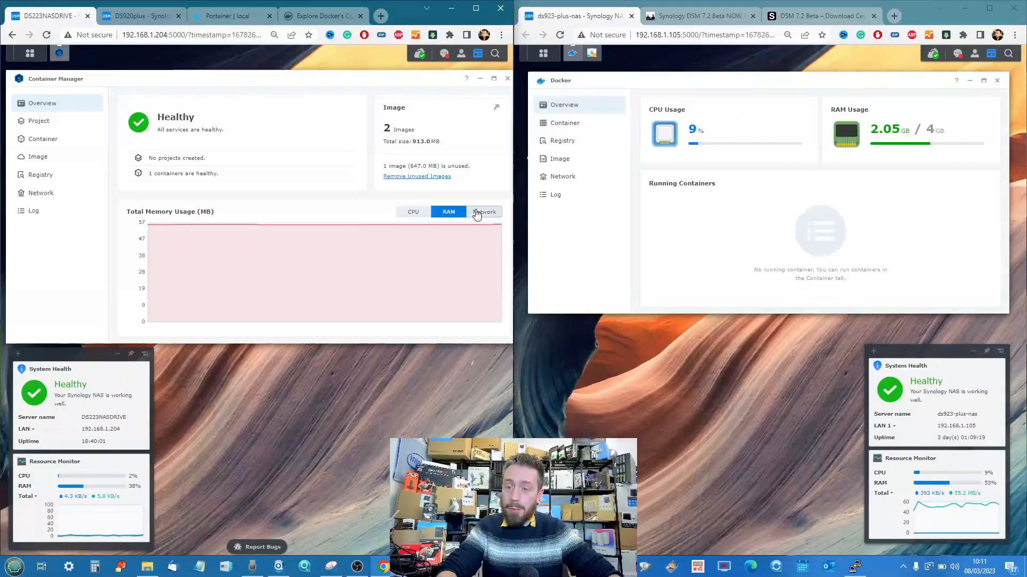
left_click(477, 212)
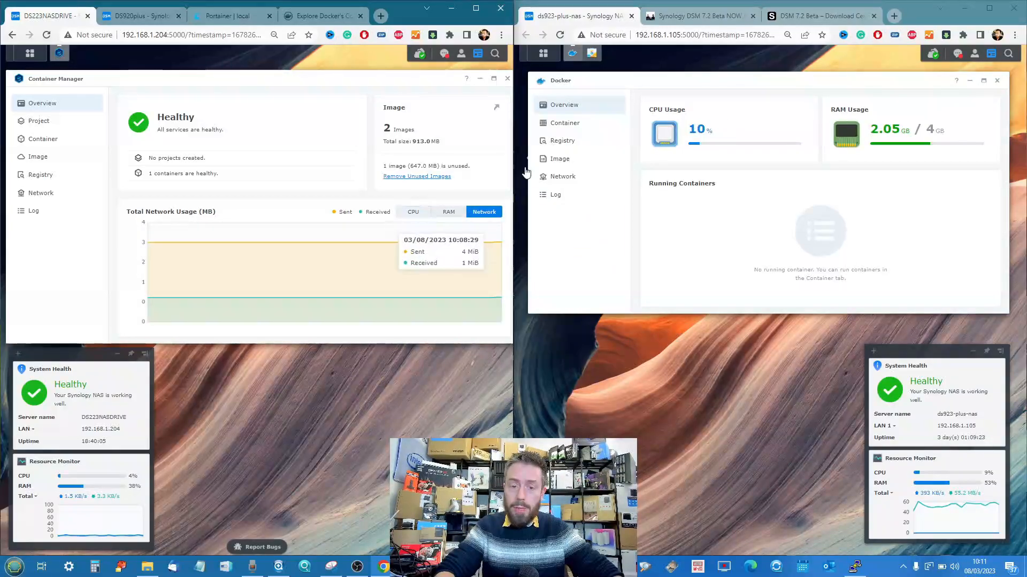
left_click(448, 212)
left_click(401, 213)
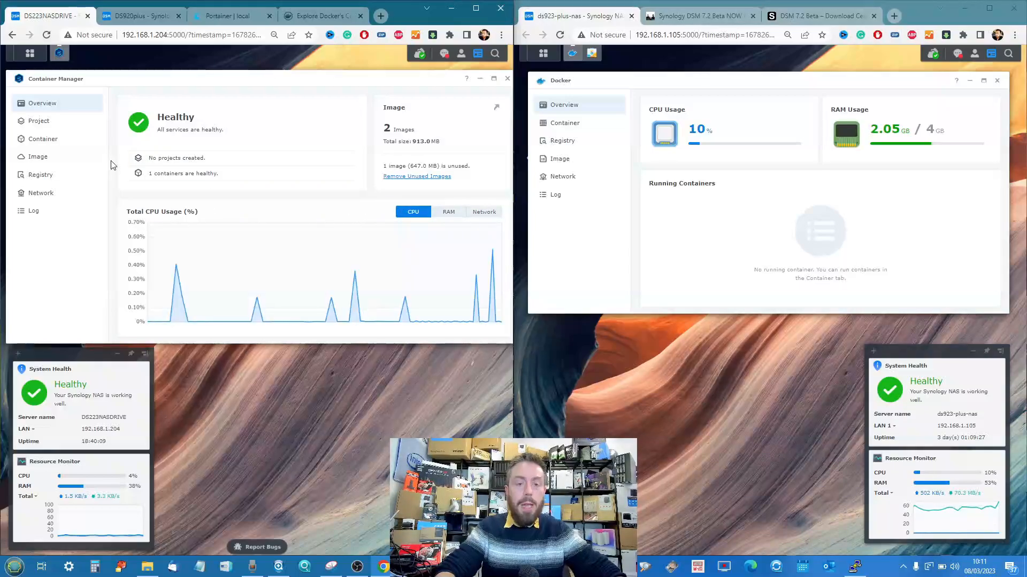
Examine the general settings for creating a new project in Container Manager, and close them without creating one
left_click(33, 122)
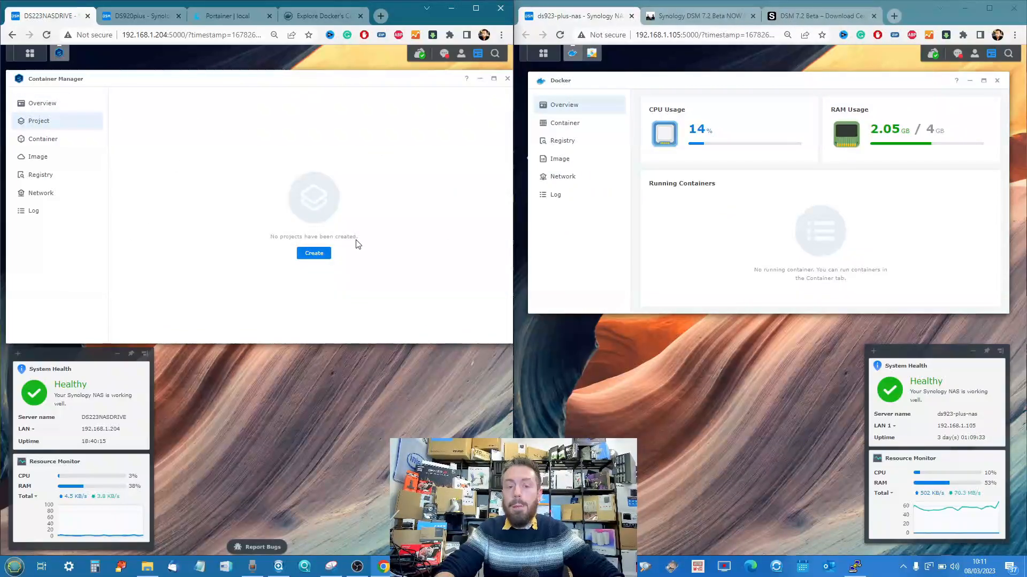
left_click(314, 254)
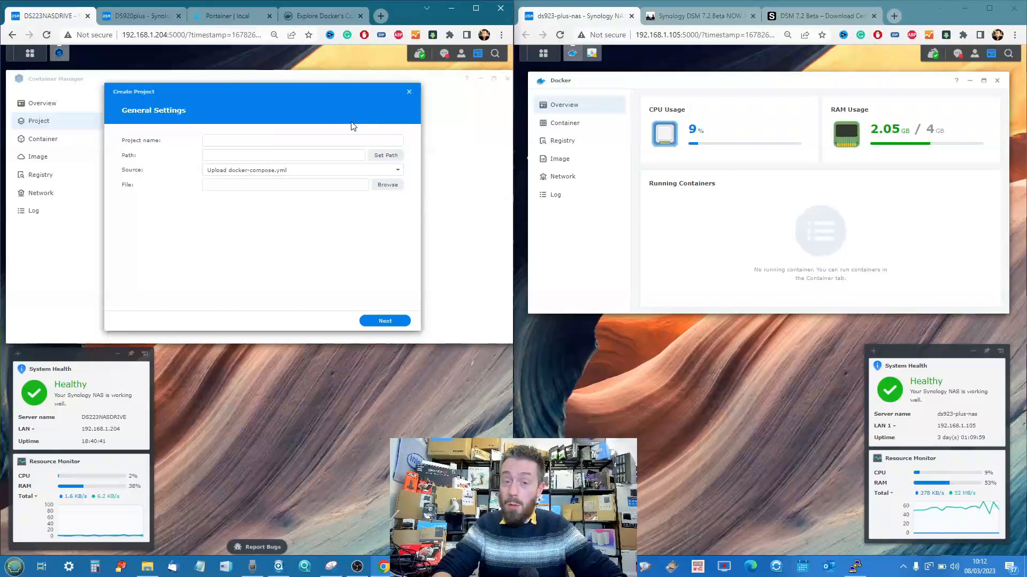
left_click(410, 94)
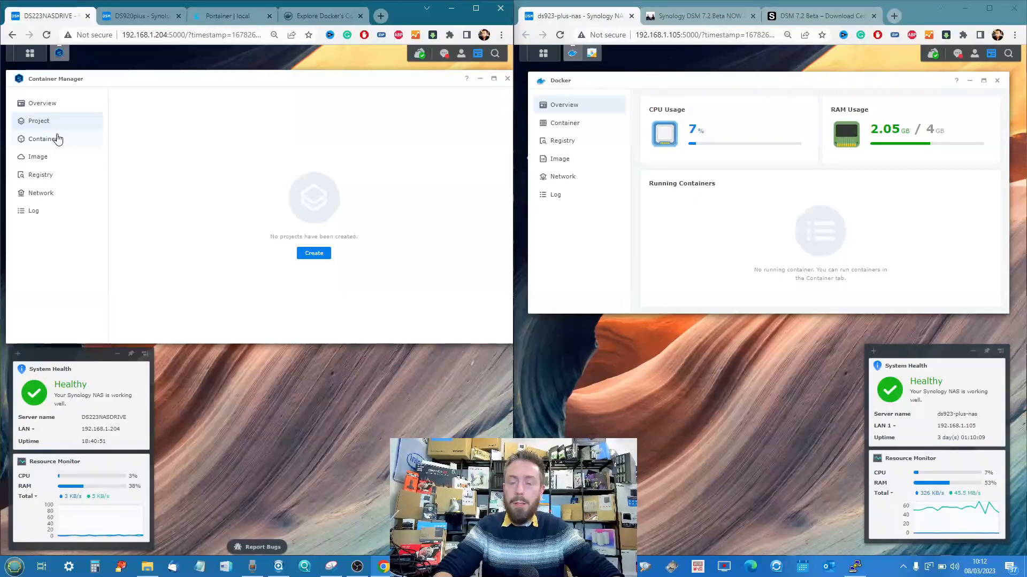
Compare the container lists and the image registries of Docker and Container Manager side by side
left_click(553, 123)
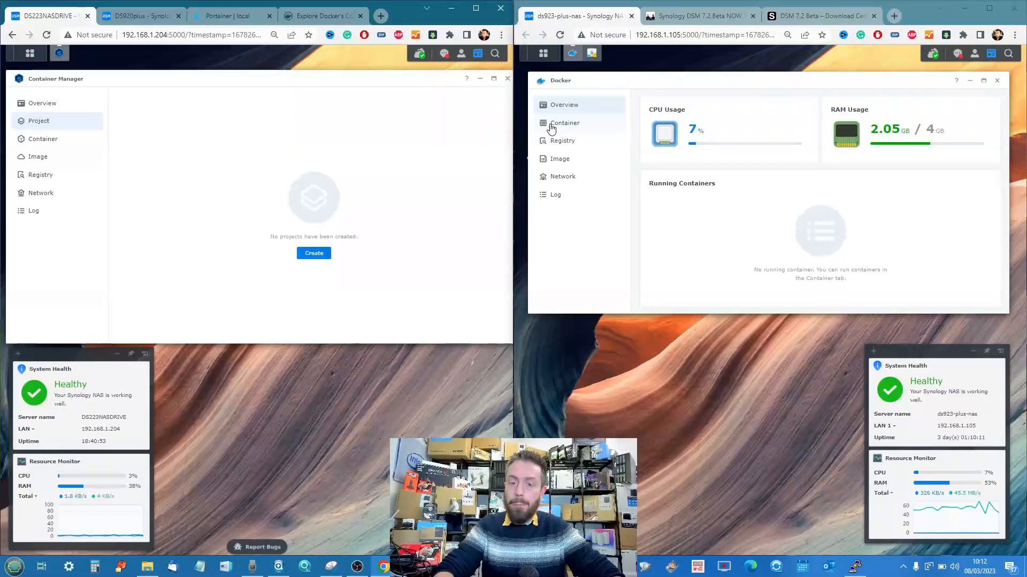
left_click(45, 140)
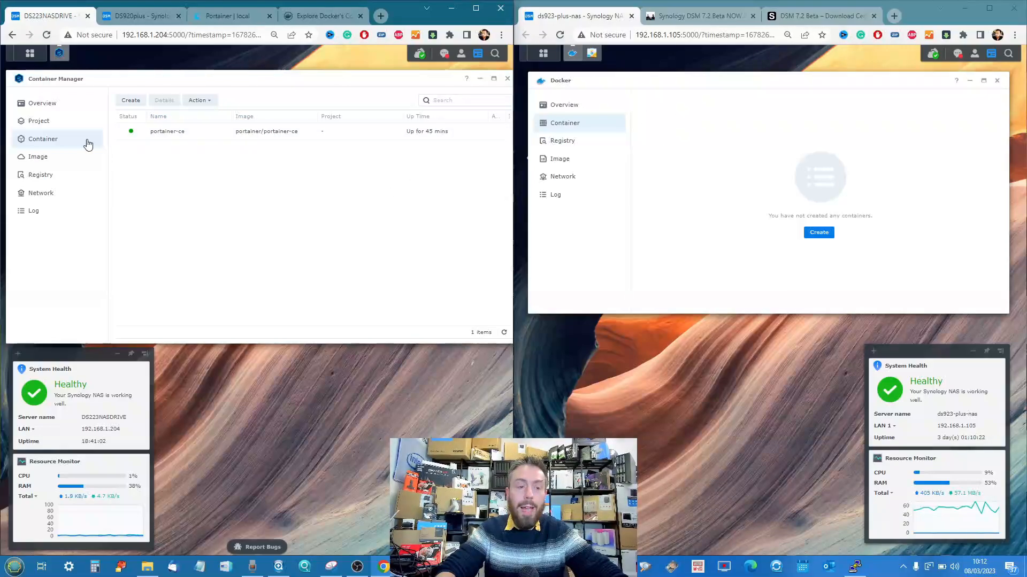
left_click(41, 174)
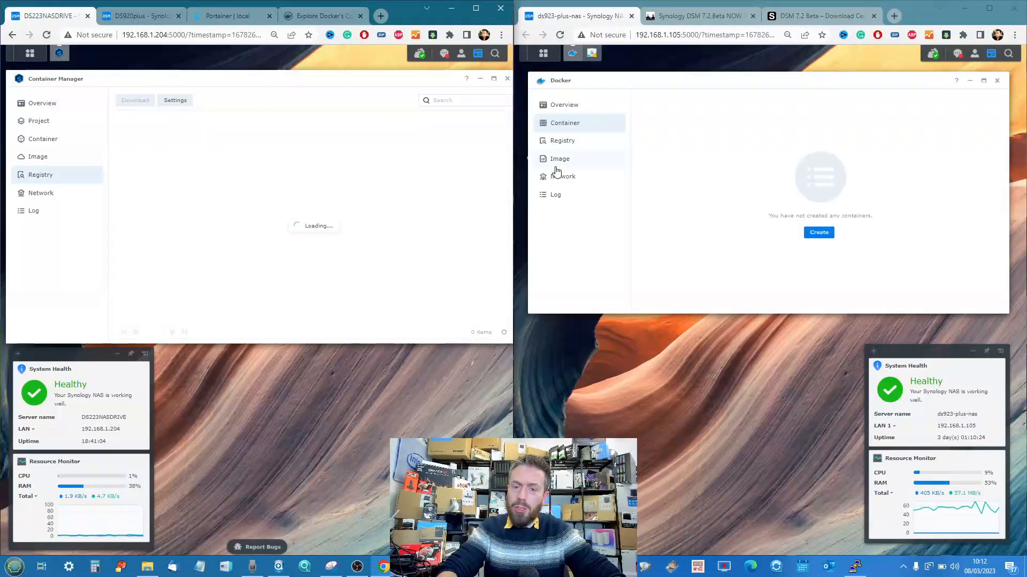
left_click(569, 142)
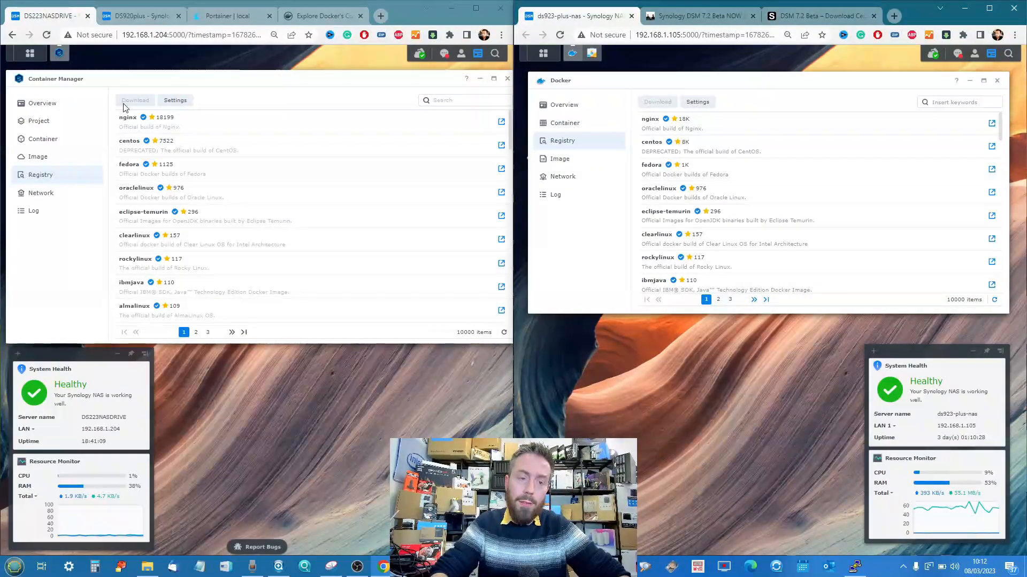
Compare the registry settings and the form for adding a registry in Container Manager and Docker, closing both without changes
left_click(175, 100)
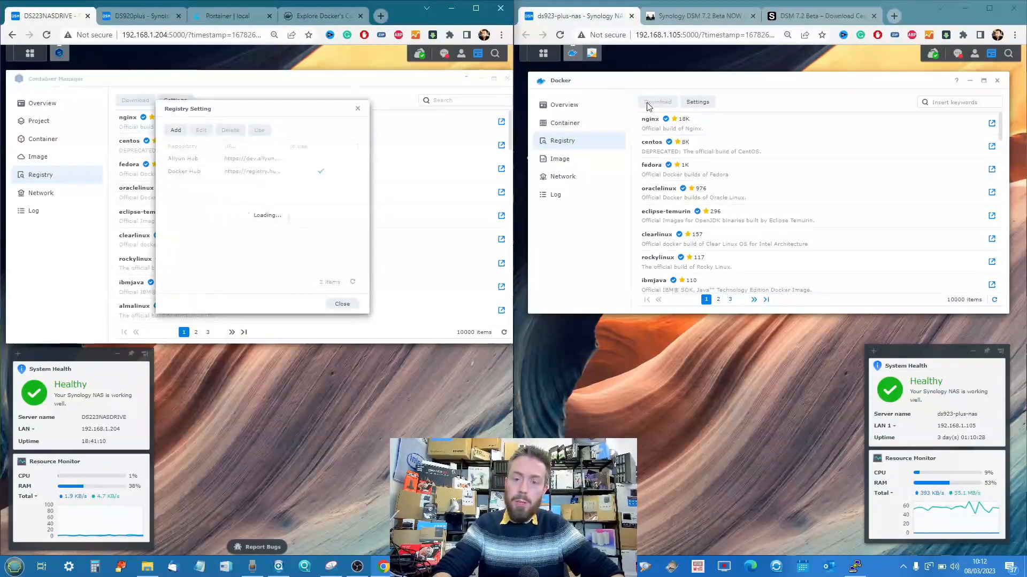
left_click(712, 102)
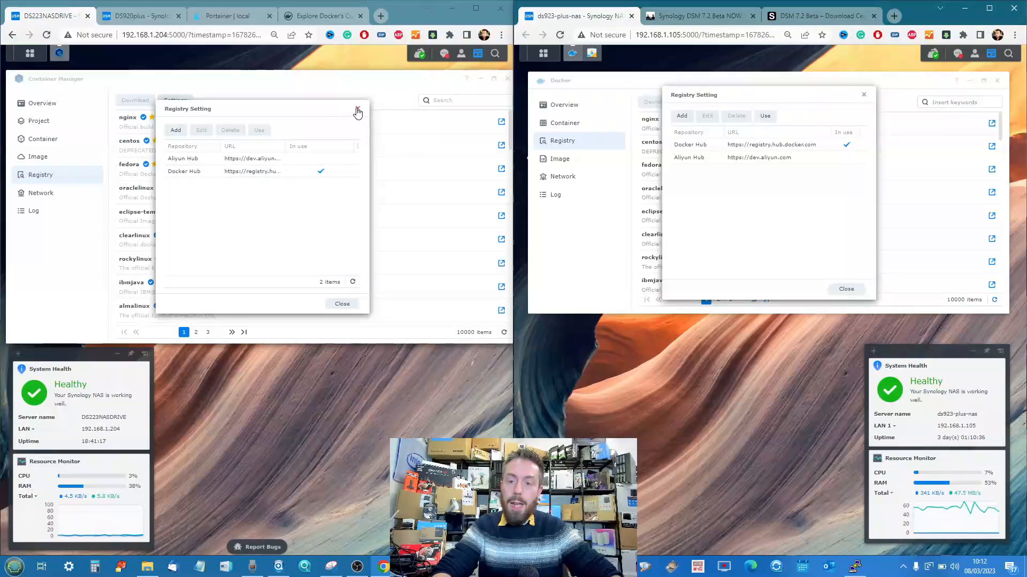
left_click(175, 130)
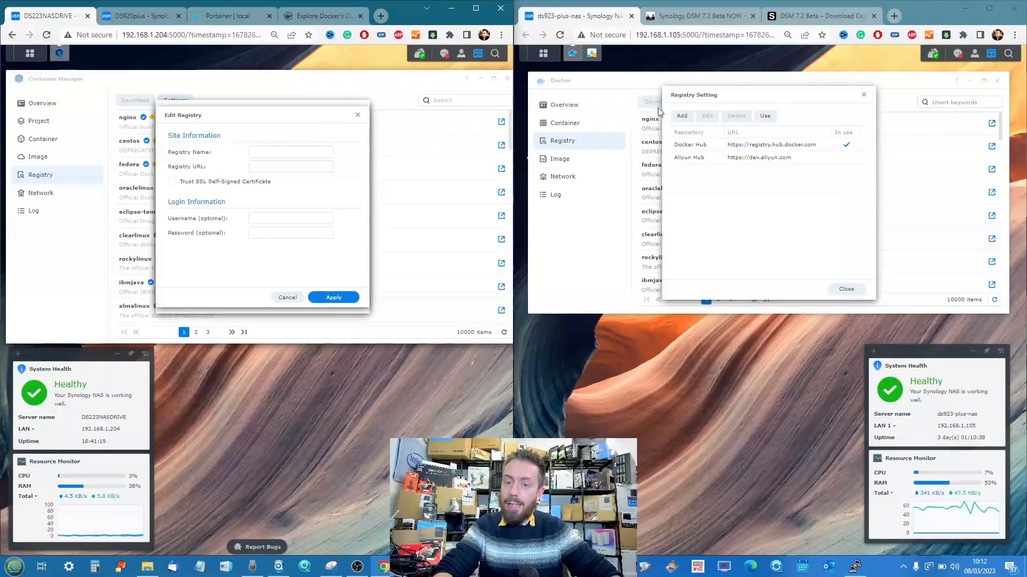
left_click(681, 119)
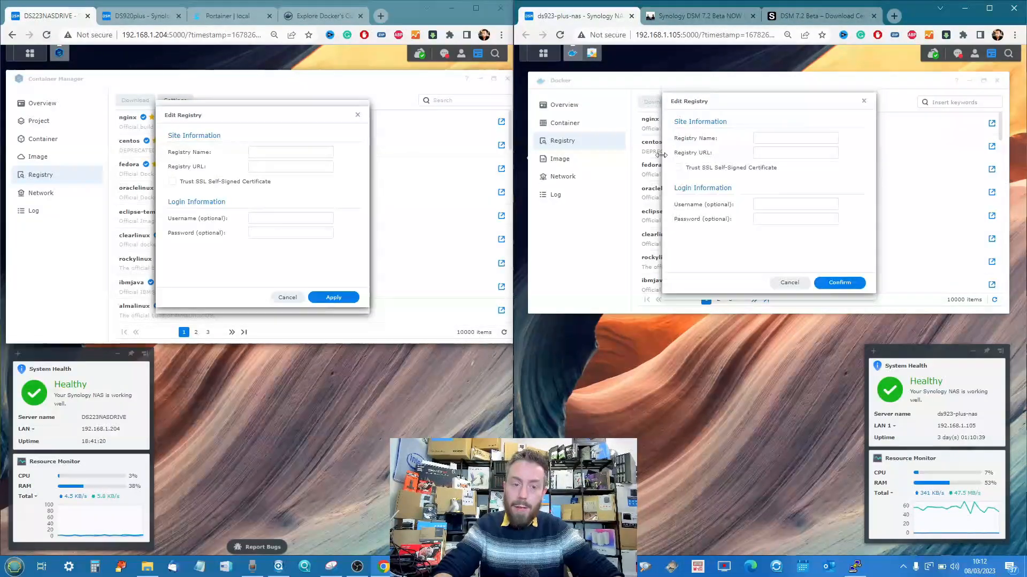
left_click(357, 116)
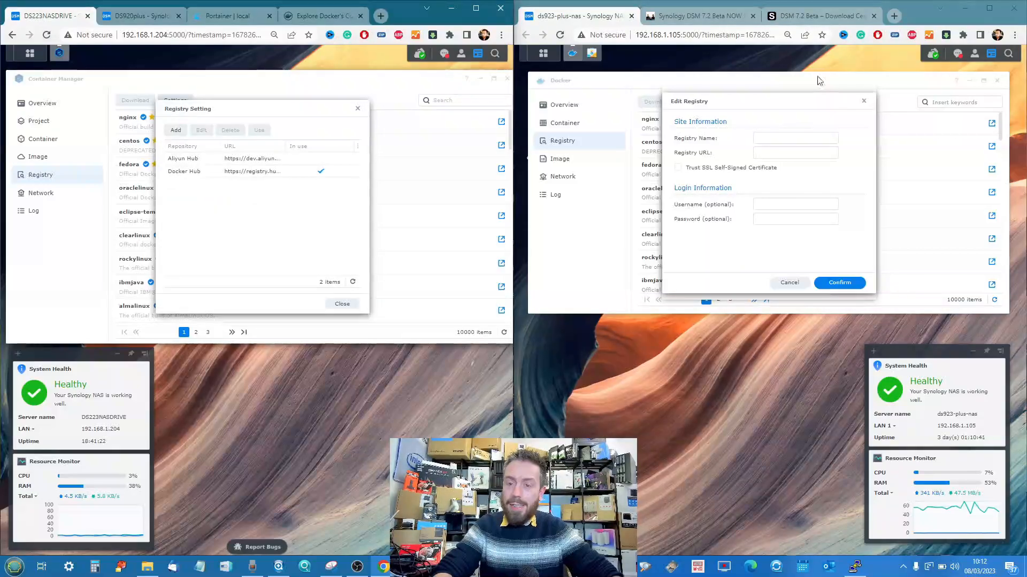
left_click(863, 101)
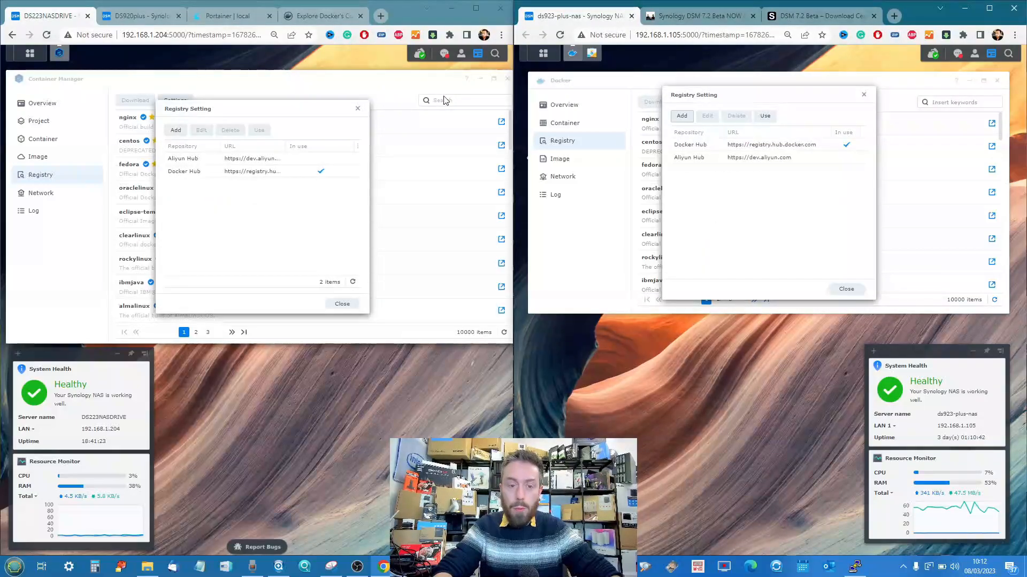
left_click(358, 109)
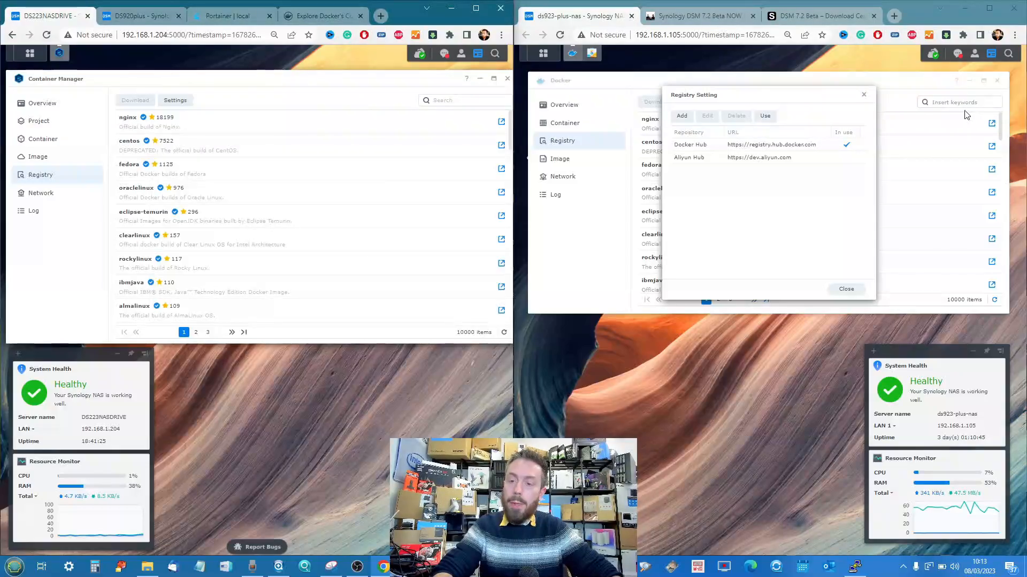
left_click(864, 94)
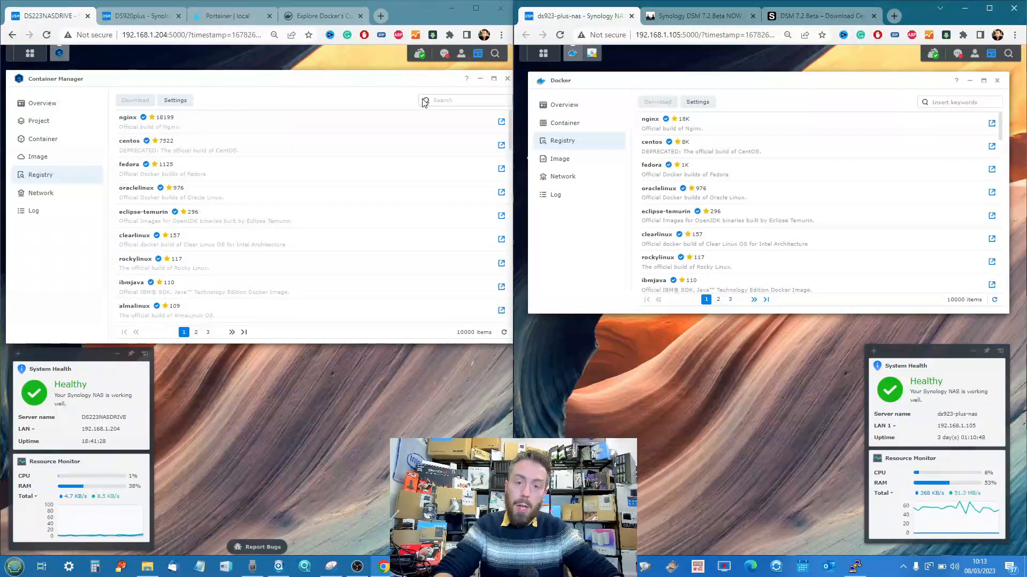
Search the registries of both Container Manager and Docker for "plex"
left_click(458, 100)
type("plex")
key("Return")
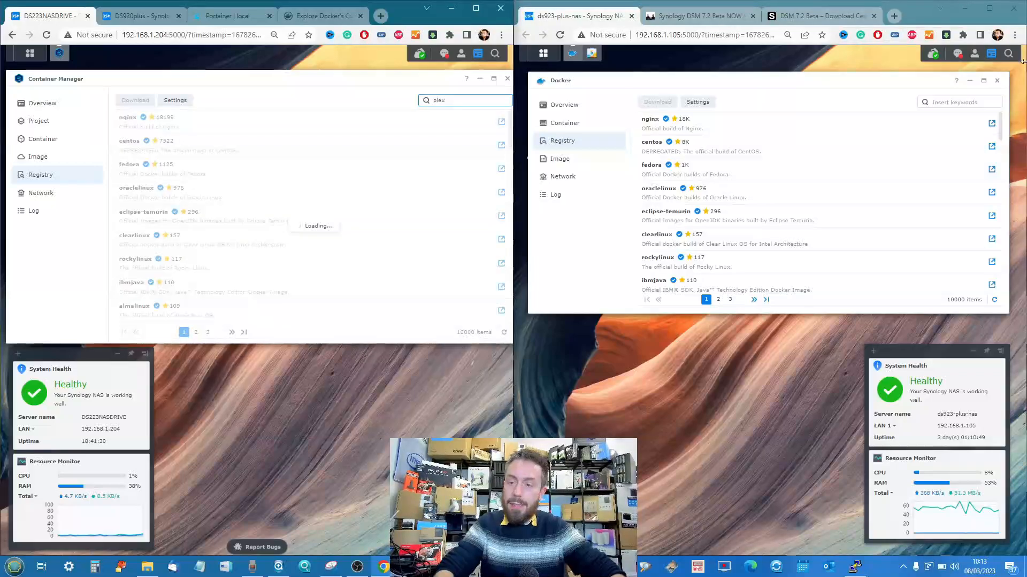
left_click(965, 101)
type("plex")
key("Return")
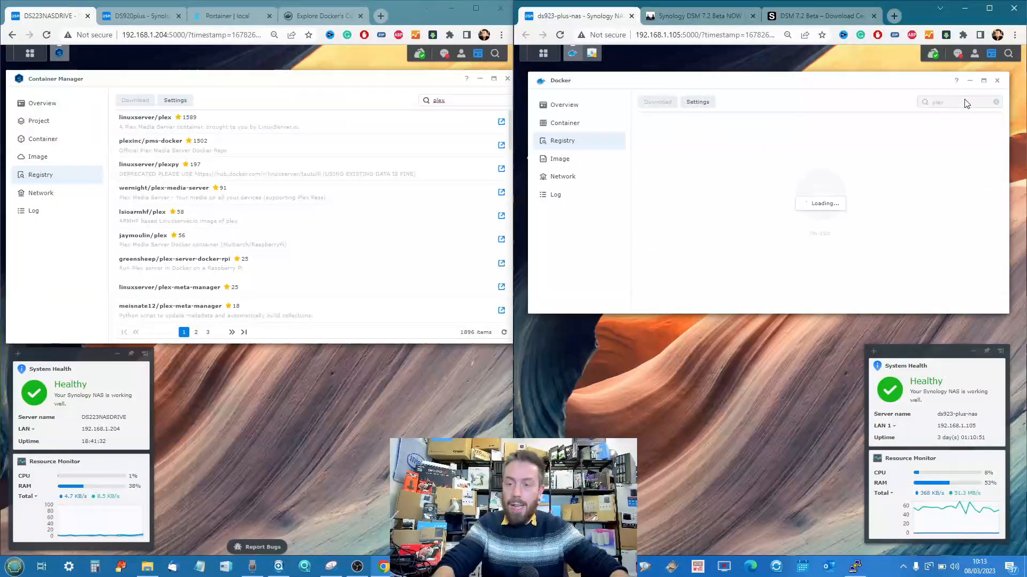
Select the plexinc/pms-docker image in both registries, and check Container Manager's registry settings again before closing them
left_click(231, 143)
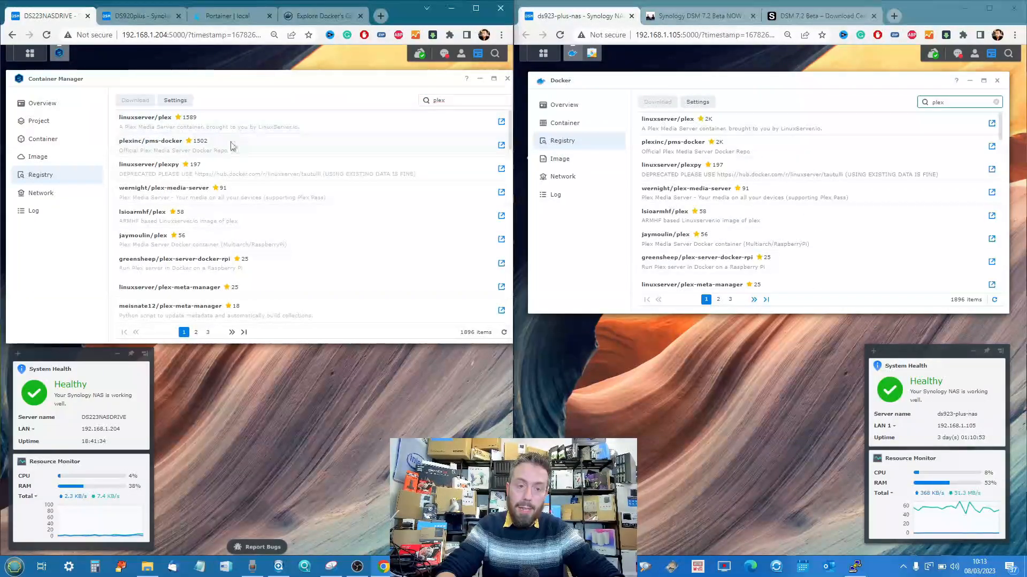
left_click(711, 149)
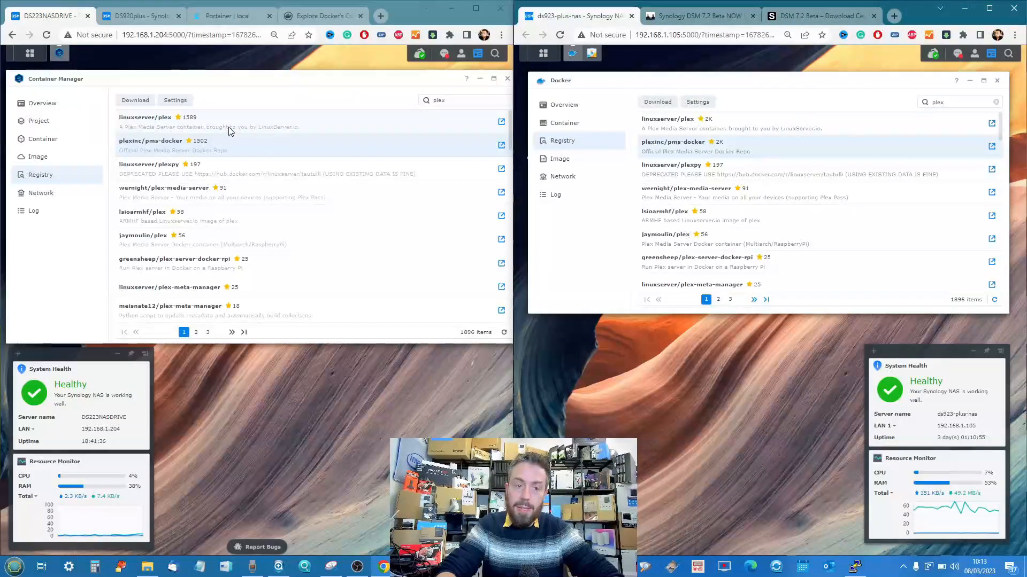
left_click(175, 101)
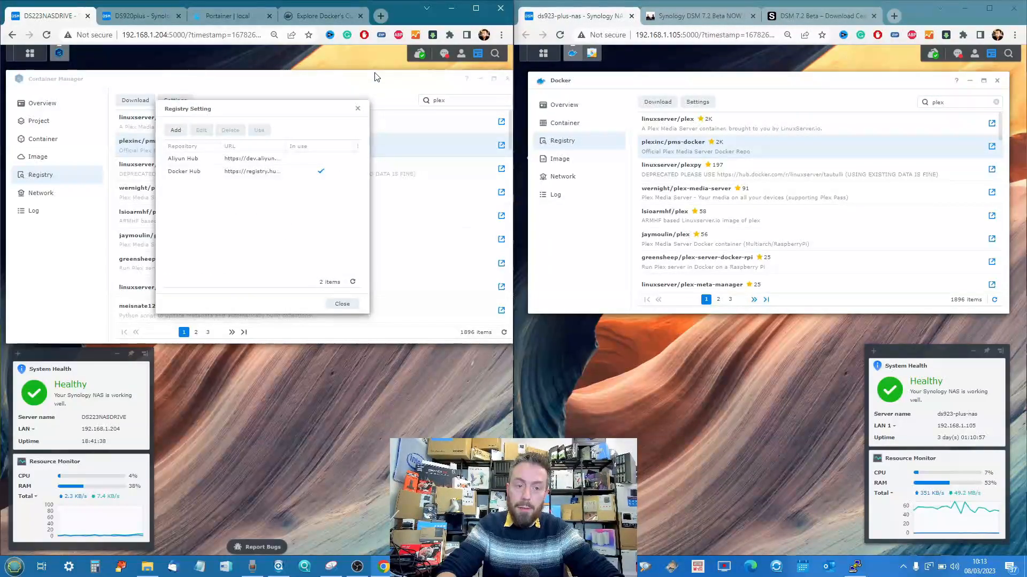
left_click(357, 109)
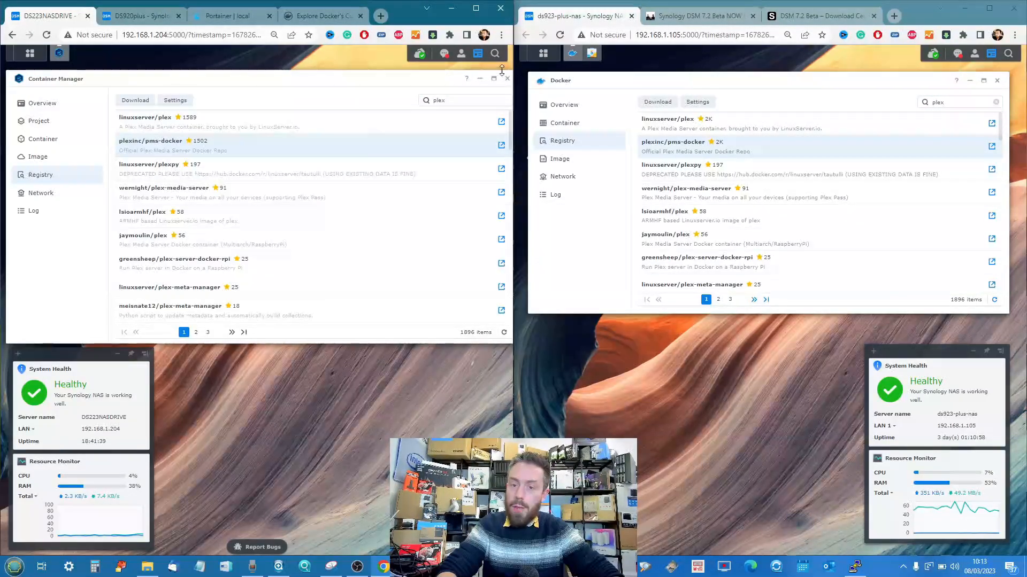
Compare the downloaded images in both packages, selecting plexinc/pms-docker in each, and return Container Manager to its container list
left_click(38, 157)
left_click(553, 156)
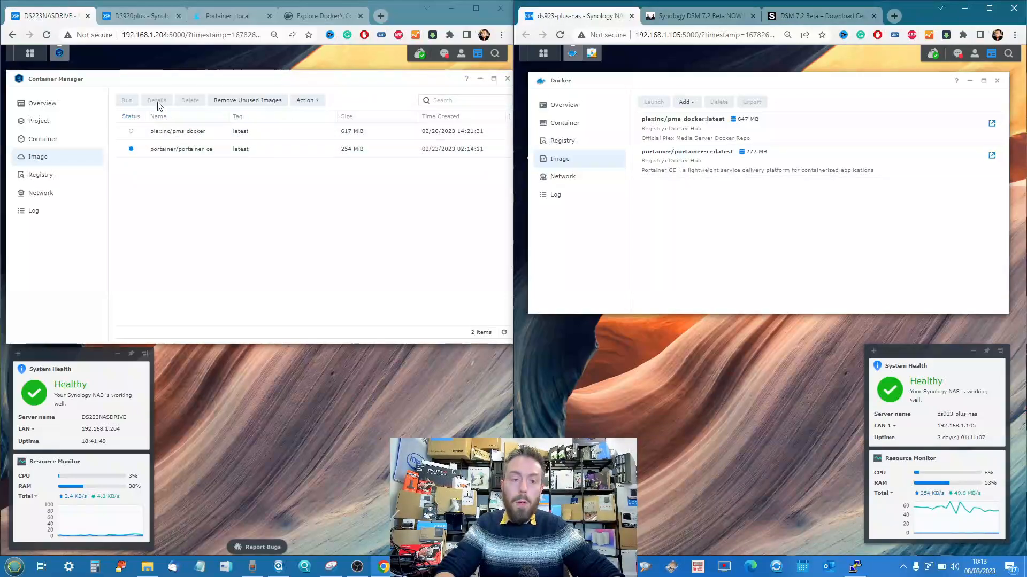
left_click(318, 134)
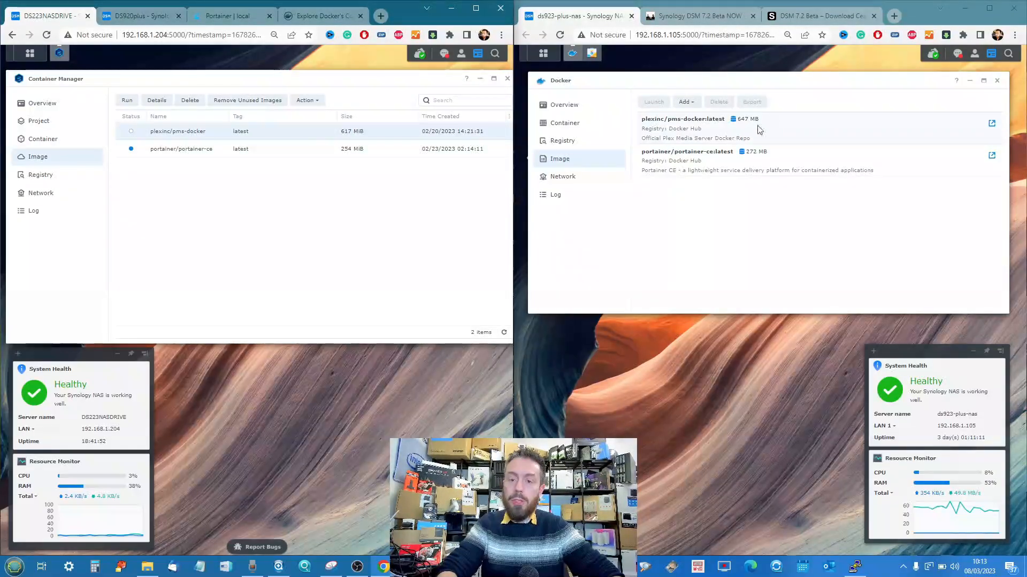
left_click(713, 132)
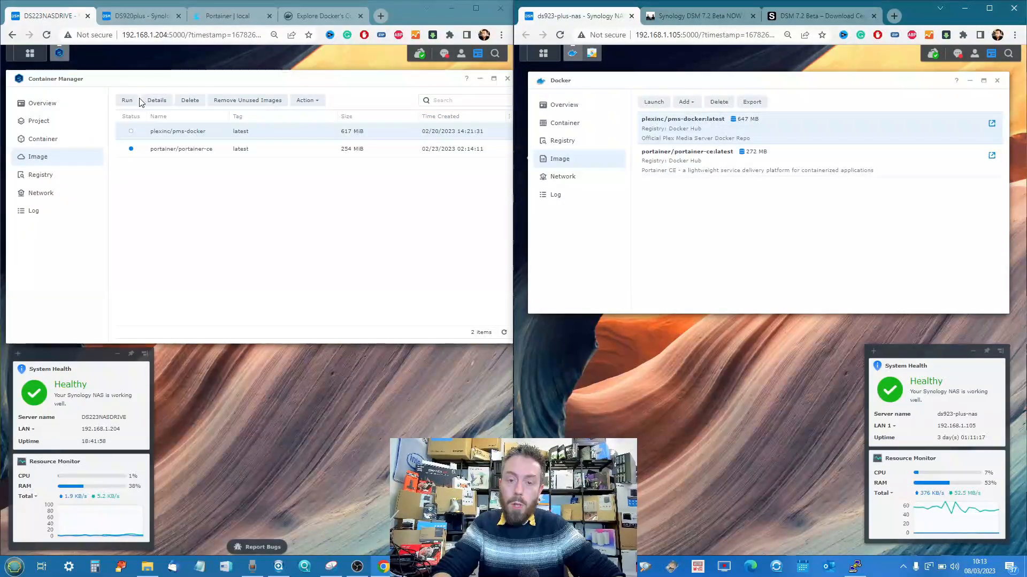
left_click(45, 139)
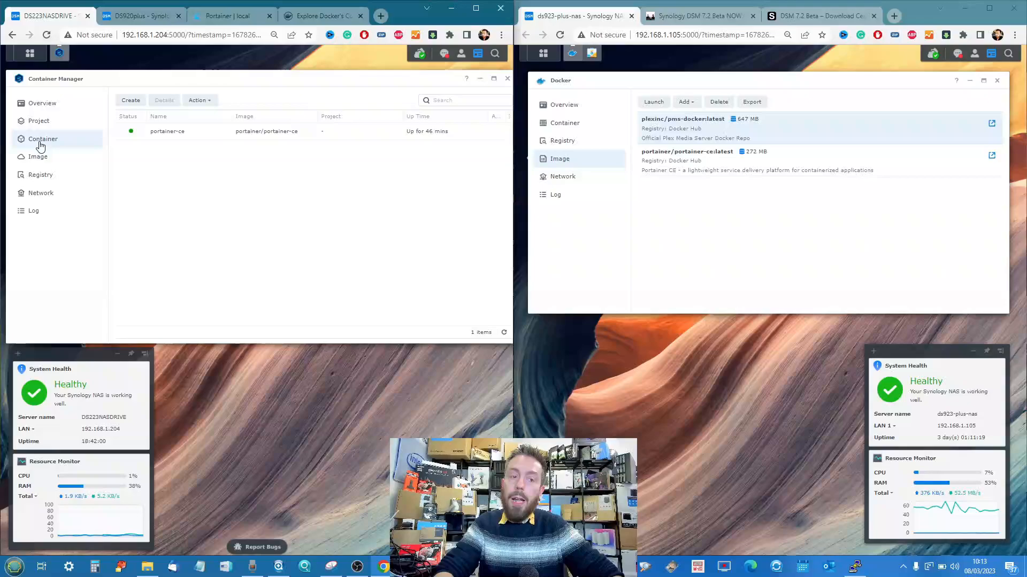
Show Docker's container list and start creating a container in both Container Manager and Docker
left_click(583, 123)
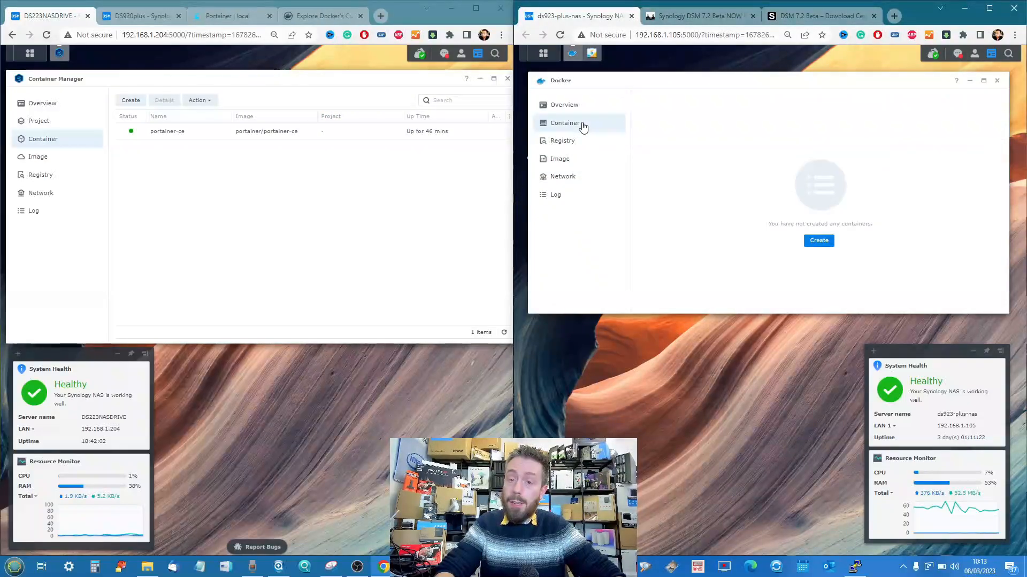
left_click(129, 102)
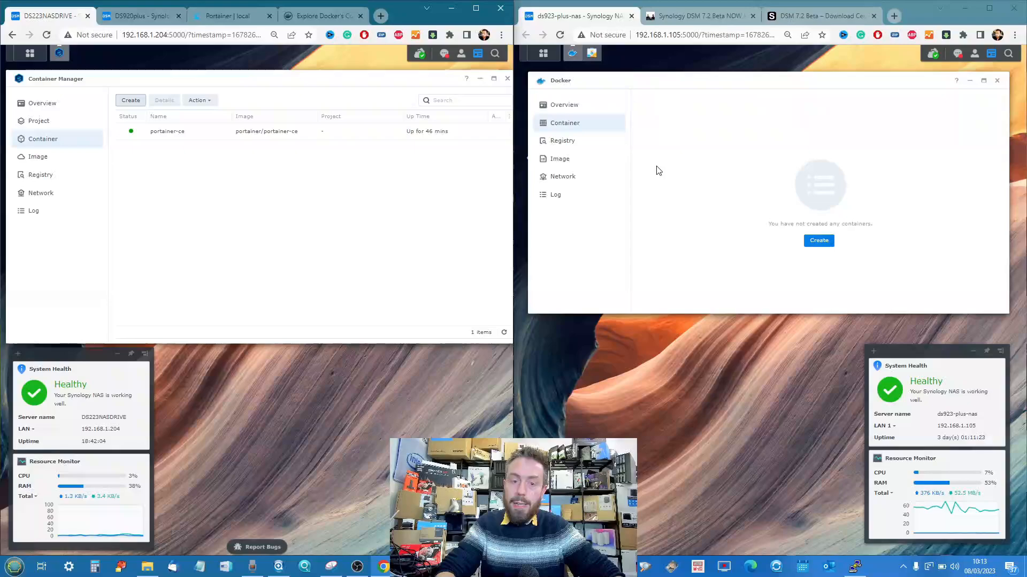
left_click(816, 233)
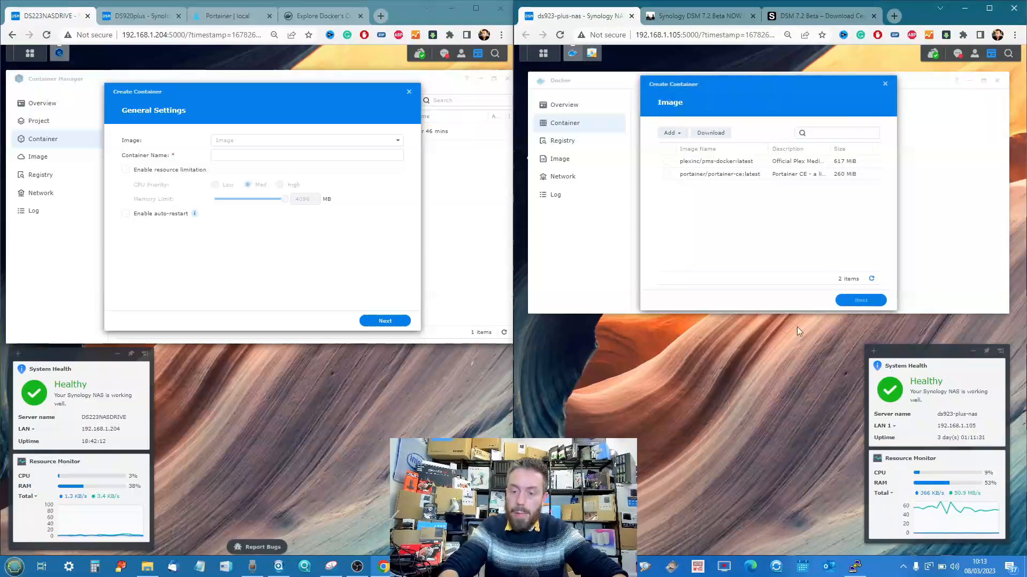
scroll(772, 317, "up", 1)
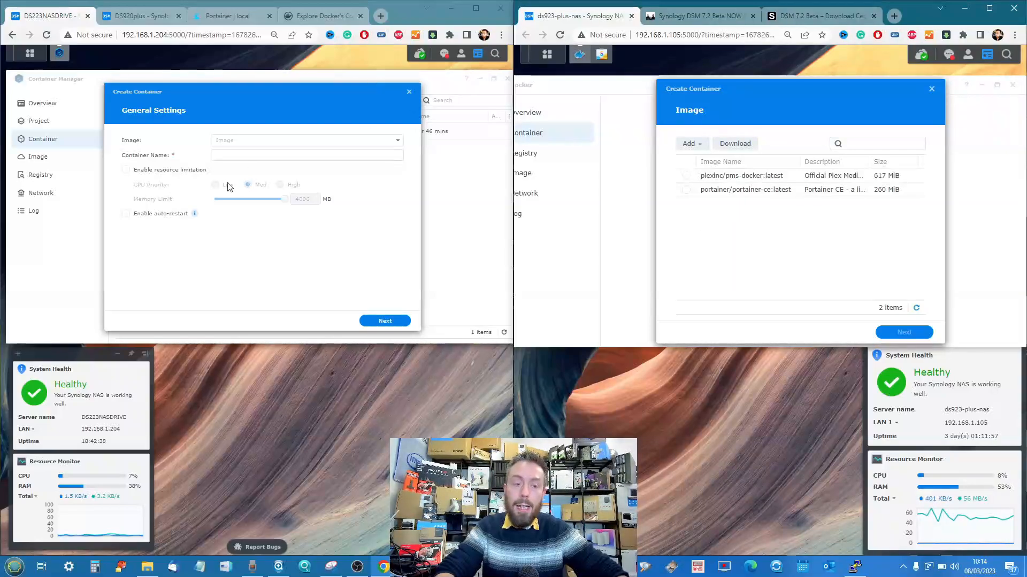
Choose the plexinc/pms-docker:latest image for Container Manager's new container, keep the suggested name plexinc-pms-docker-1, and continue to the advanced settings
left_click(267, 148)
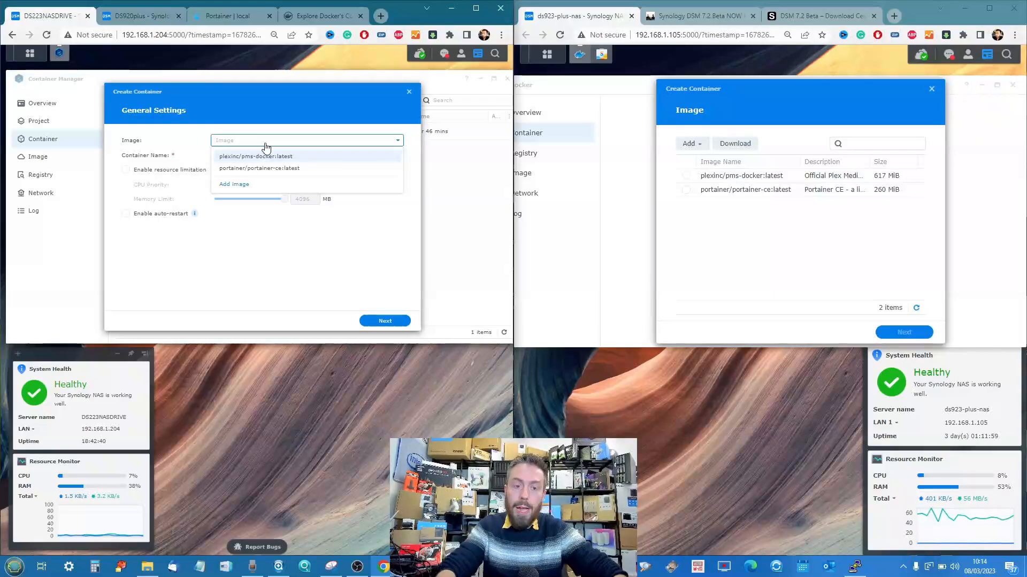
left_click(254, 157)
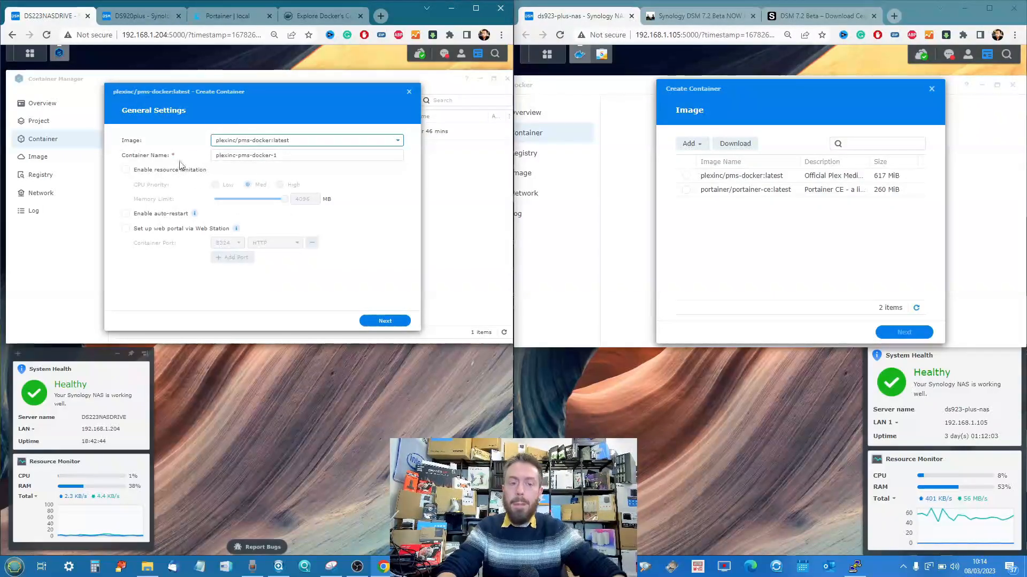
triple_click(255, 154)
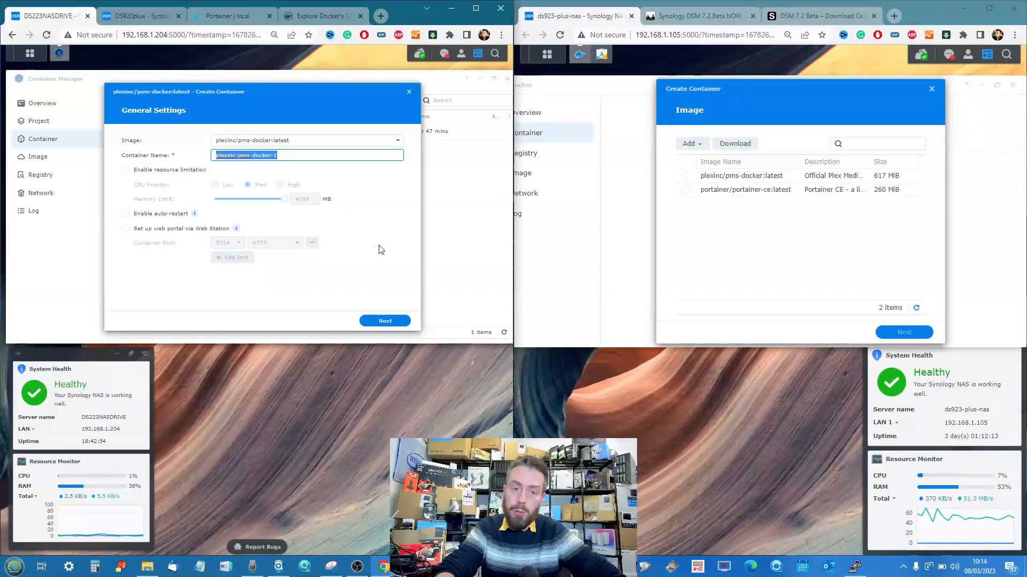
left_click(387, 231)
left_click(391, 320)
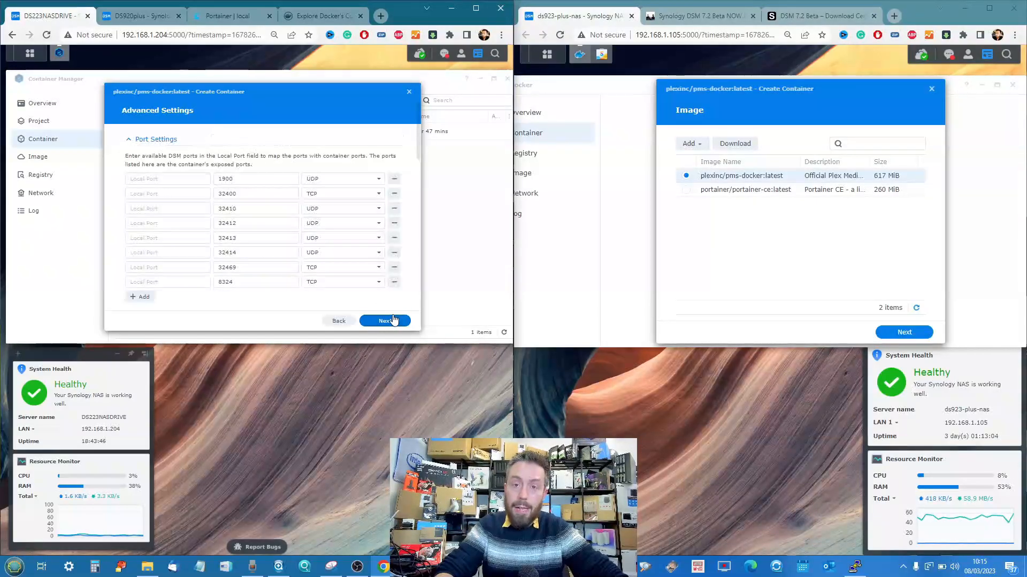
Review the new container's port settings and browse the docker shared folder for a volume mapping, cancelling without adding a folder
scroll(217, 205, "down", 1)
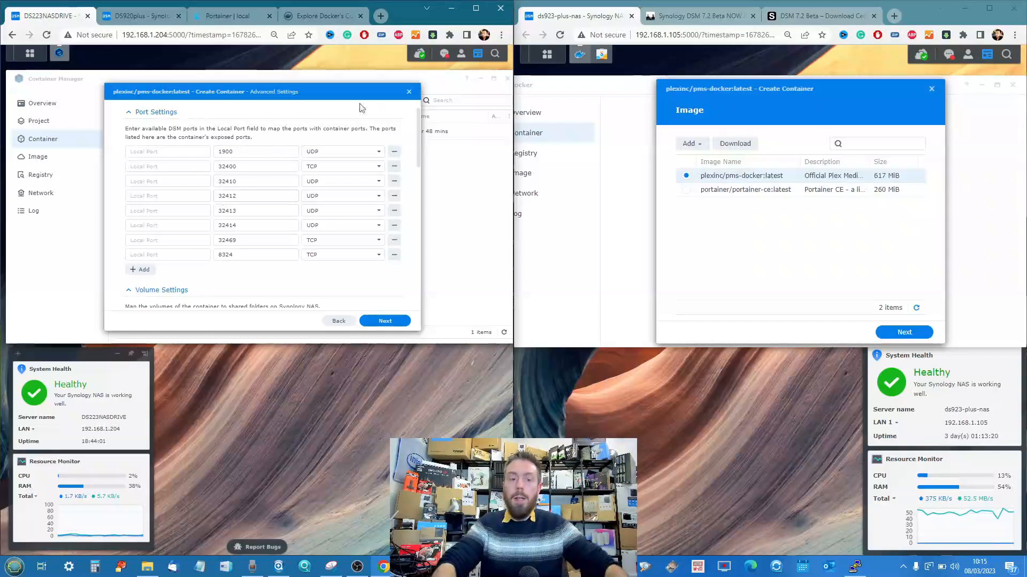
left_click_drag(418, 143, 415, 111)
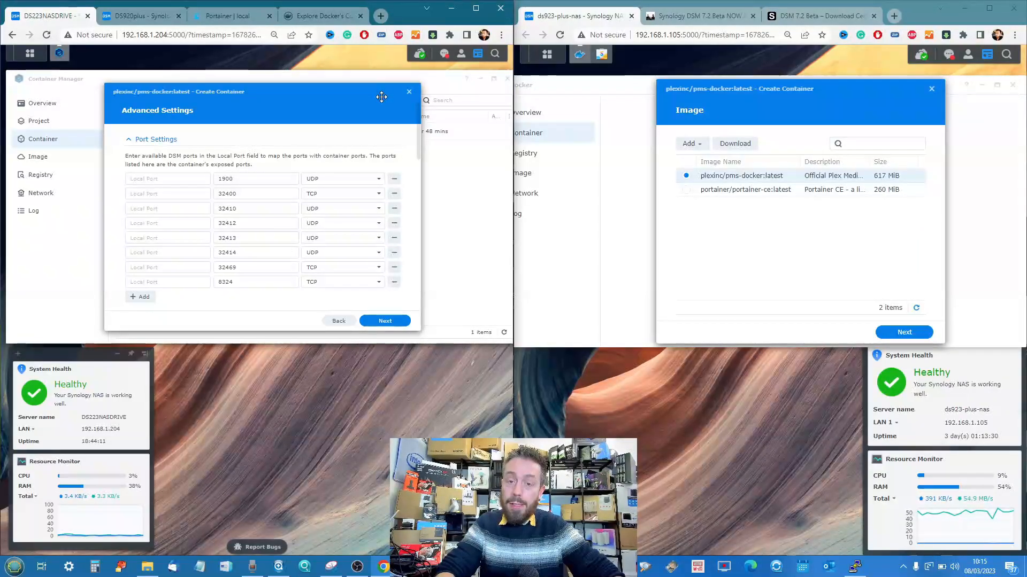
scroll(354, 202, "down", 2)
scroll(354, 202, "down", 3)
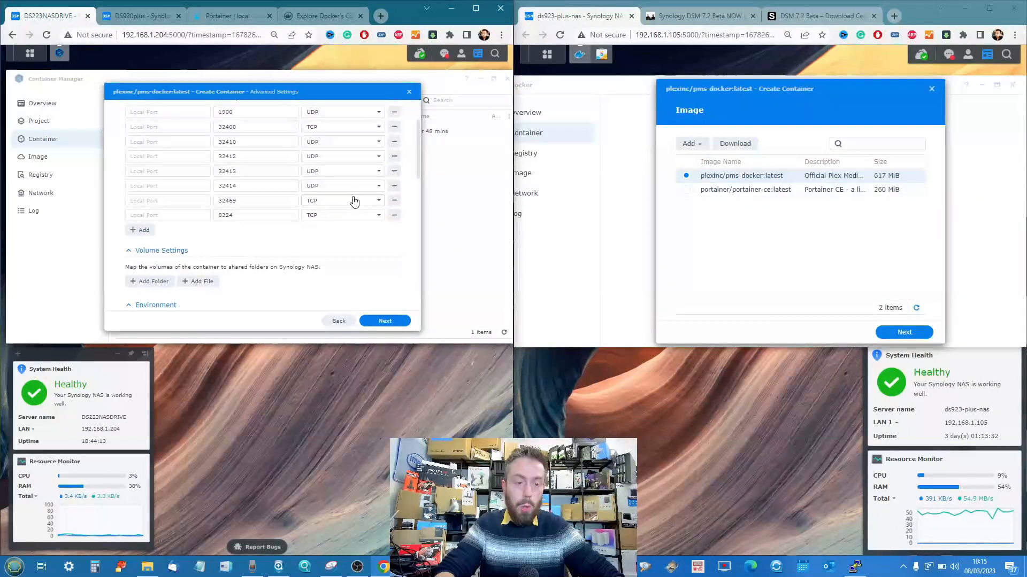
left_click(154, 194)
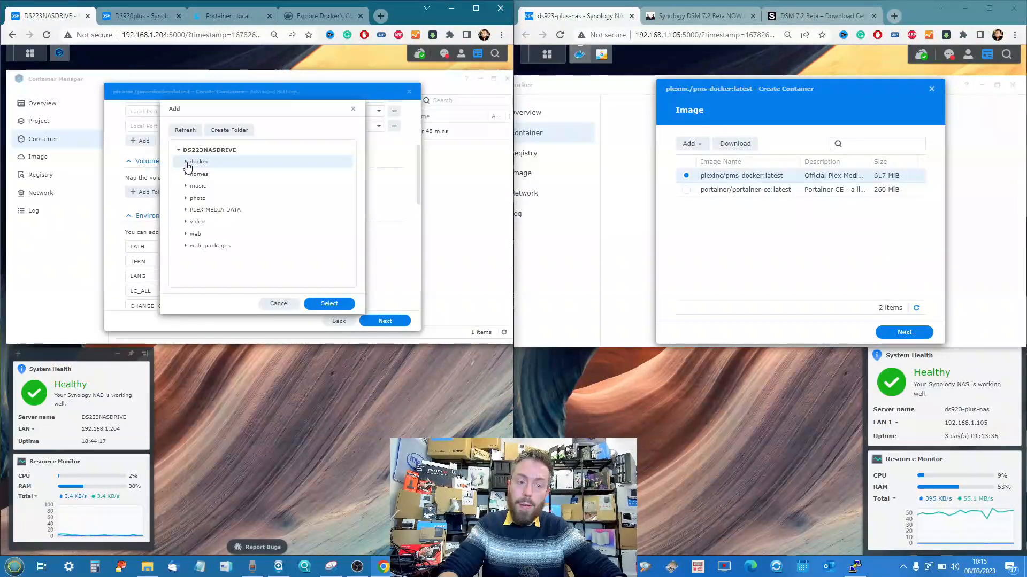
left_click(186, 162)
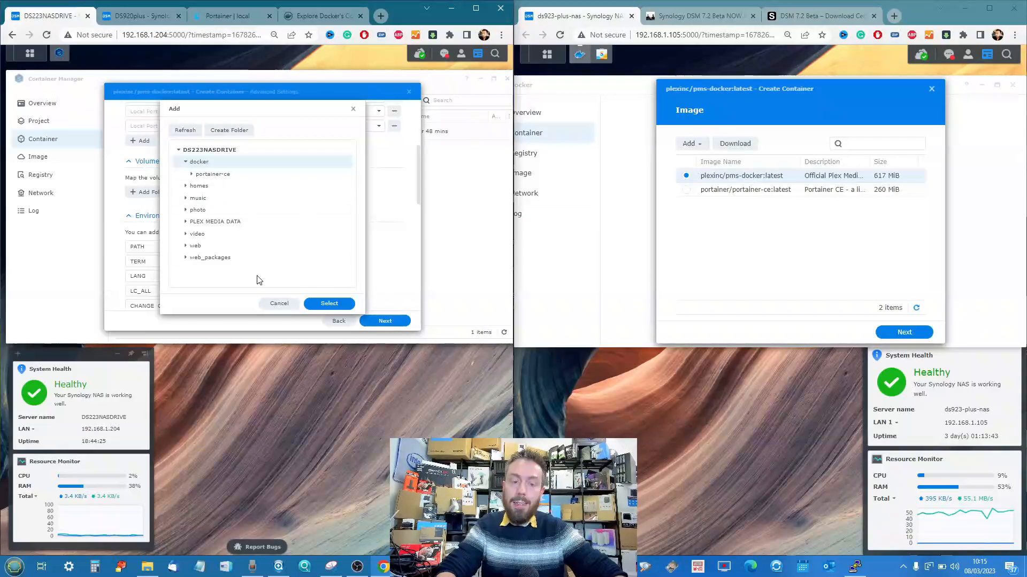
left_click(277, 303)
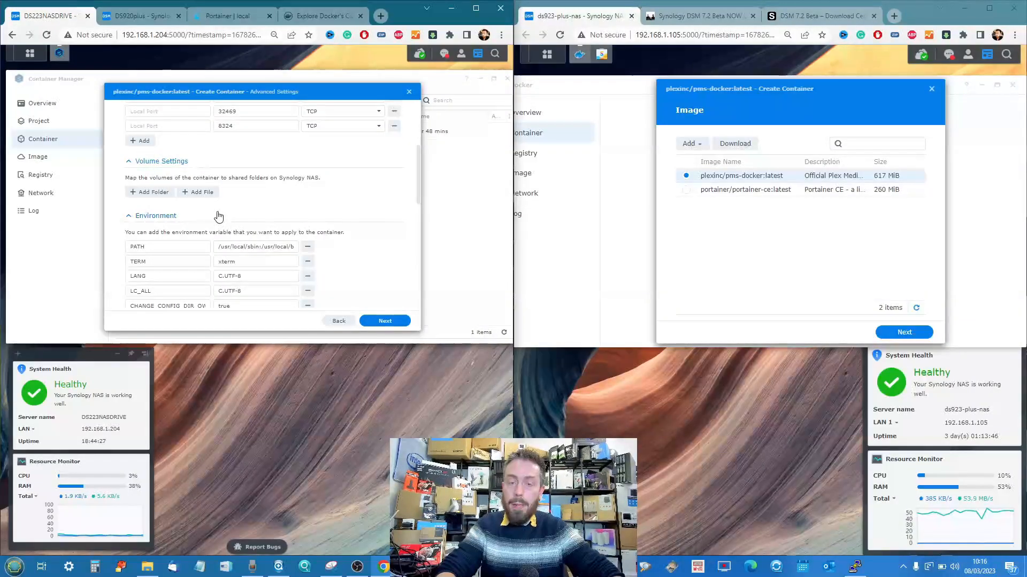
Review the environment, capabilities, network, execution command and links settings, and try to continue to the summary
scroll(218, 216, "down", 5)
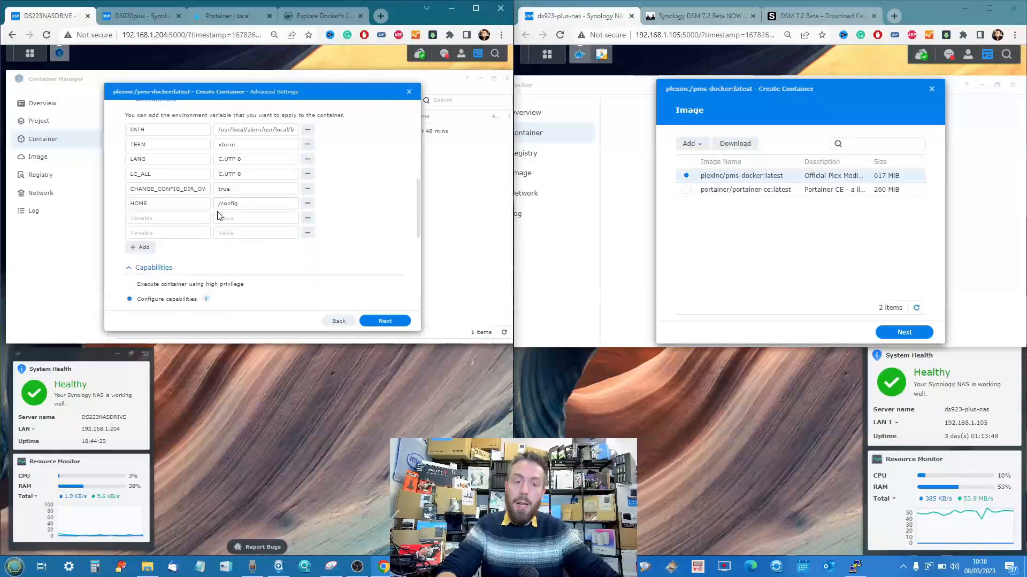
scroll(218, 216, "down", 3)
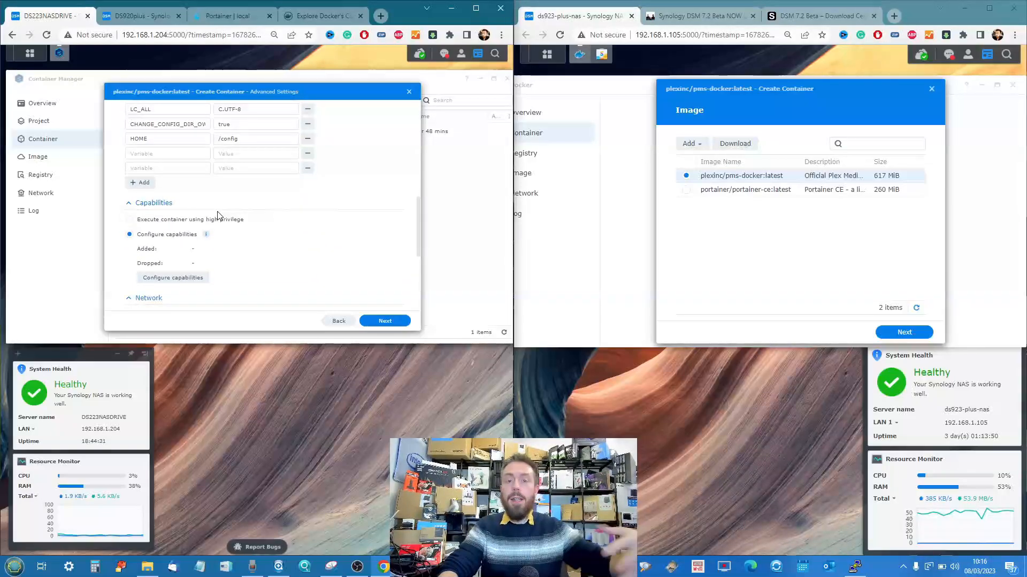
scroll(218, 216, "down", 7)
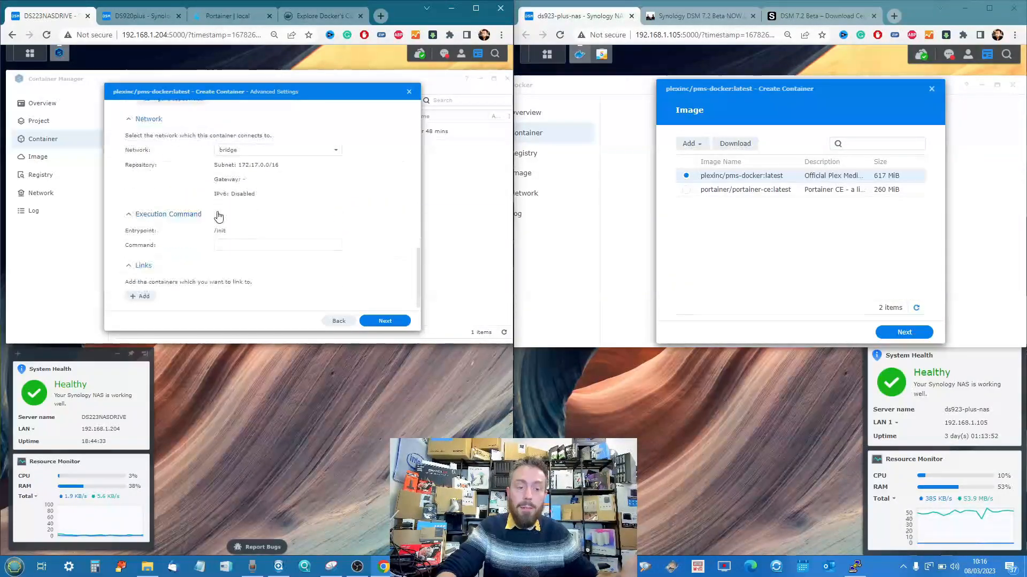
left_click(374, 320)
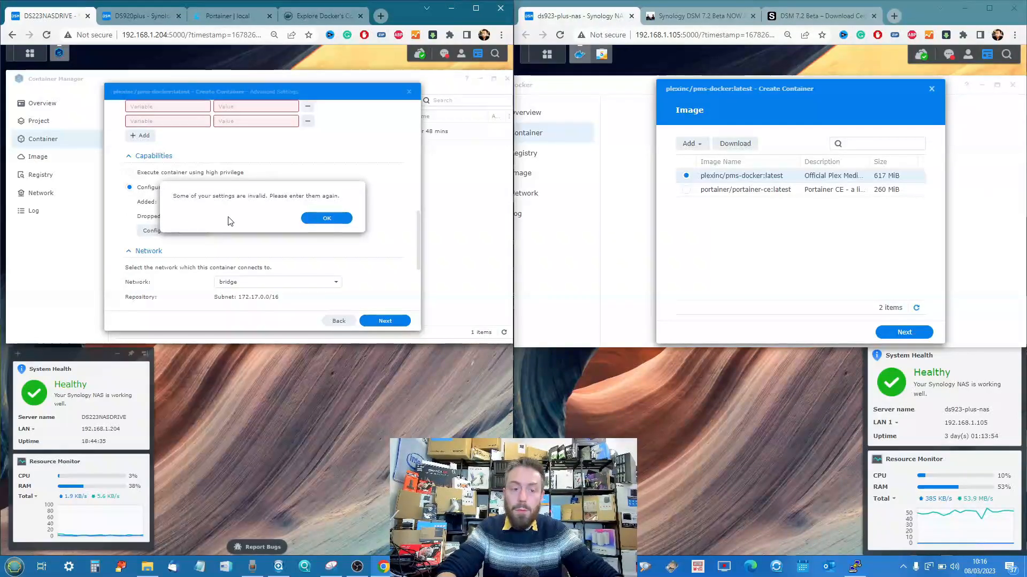
left_click(327, 219)
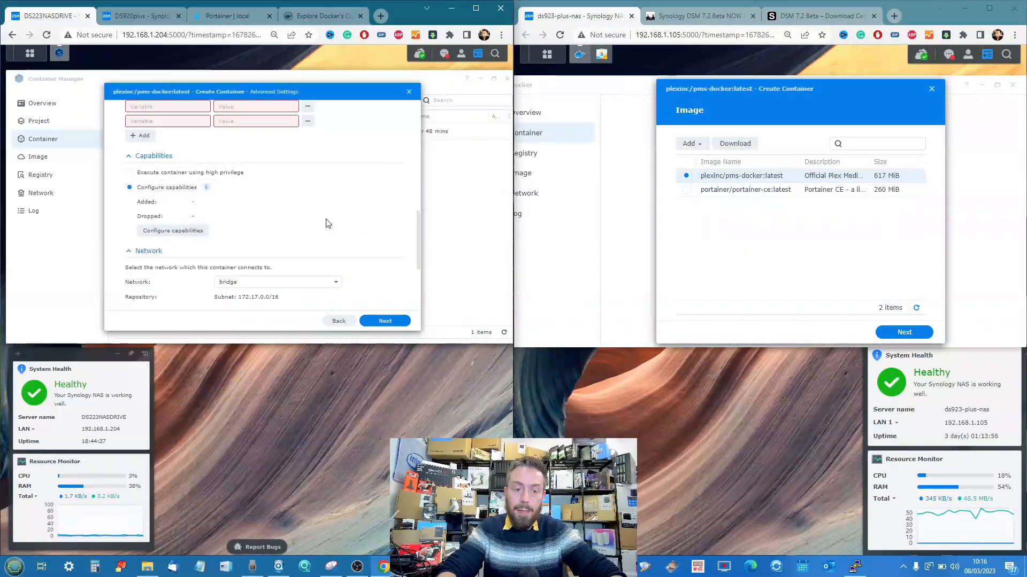
Remove the two empty environment variable rows and finish creating the plexinc-pms-docker-1 container, set to run once the wizard is finished
scroll(326, 222, "up", 2)
left_click(308, 160)
left_click(308, 158)
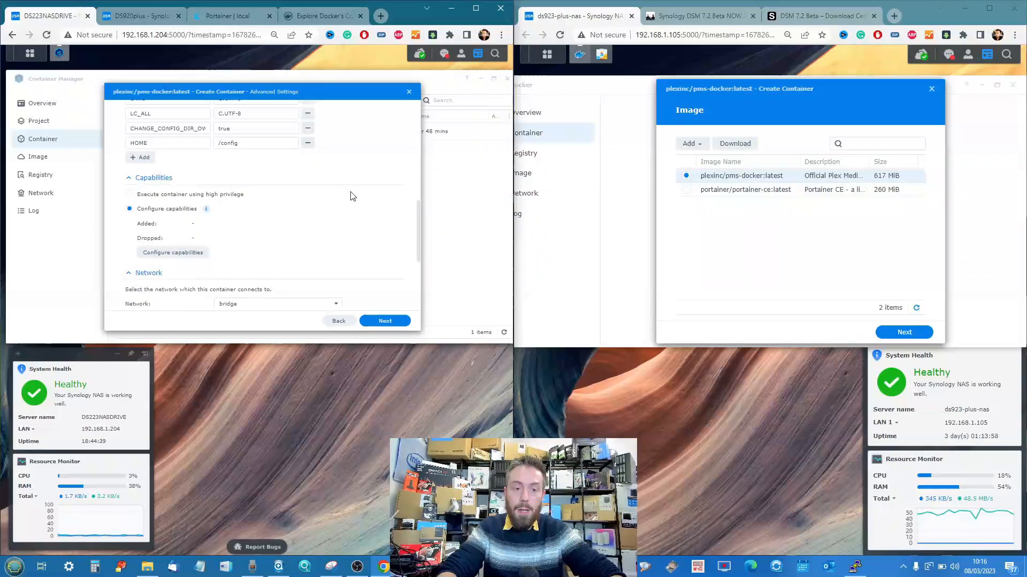
left_click(386, 321)
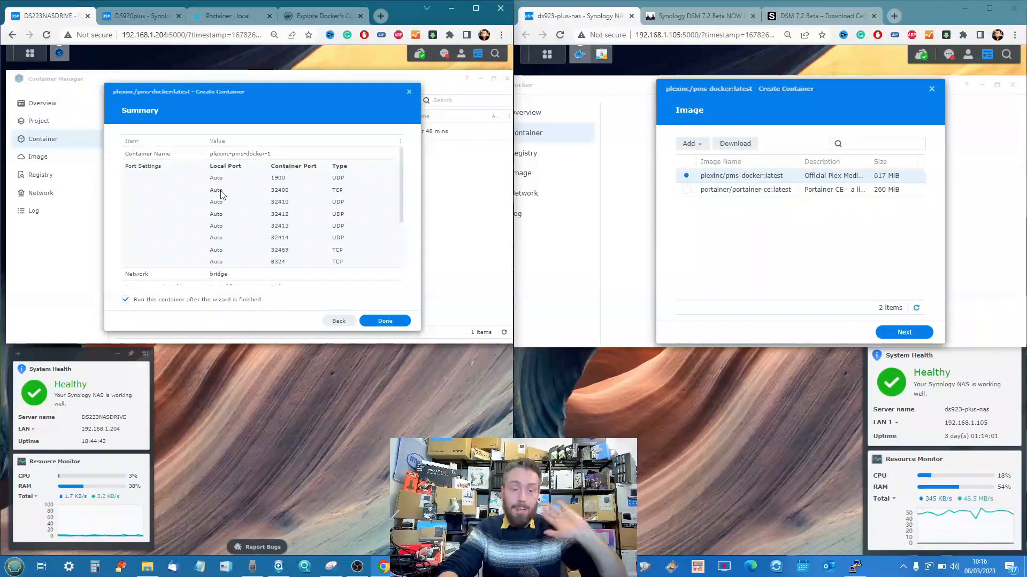
left_click(394, 323)
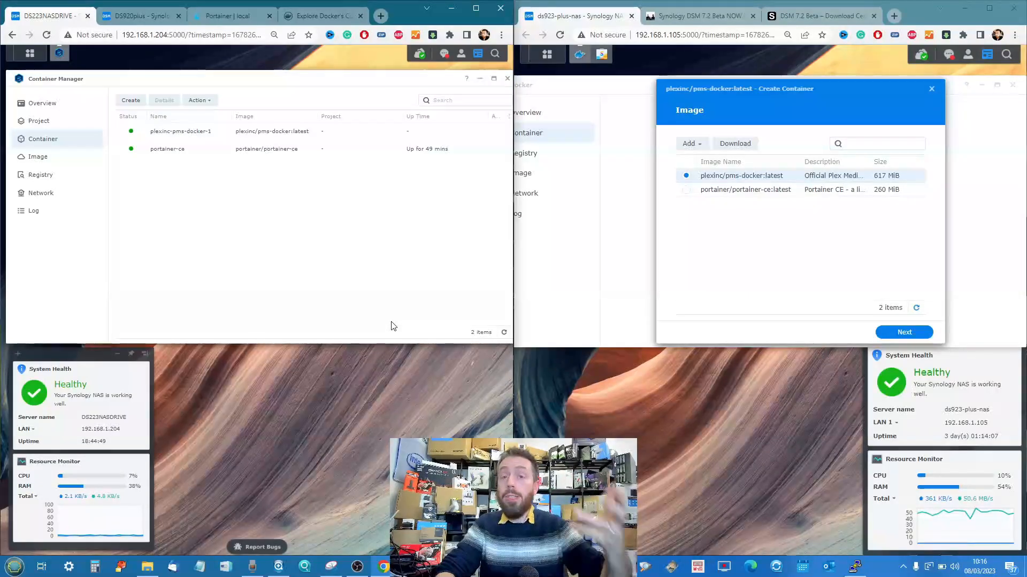
Step through Docker's container wizard for plexinc/pms-docker:latest using the Docker Host network, review its settings up to the summary, and close it without creating the container
left_click(734, 246)
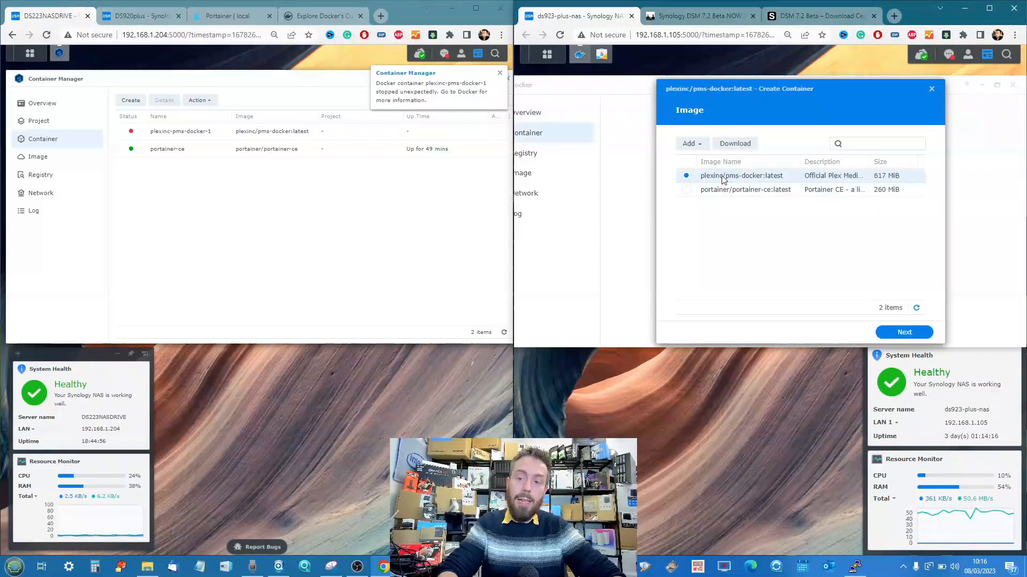
left_click(886, 335)
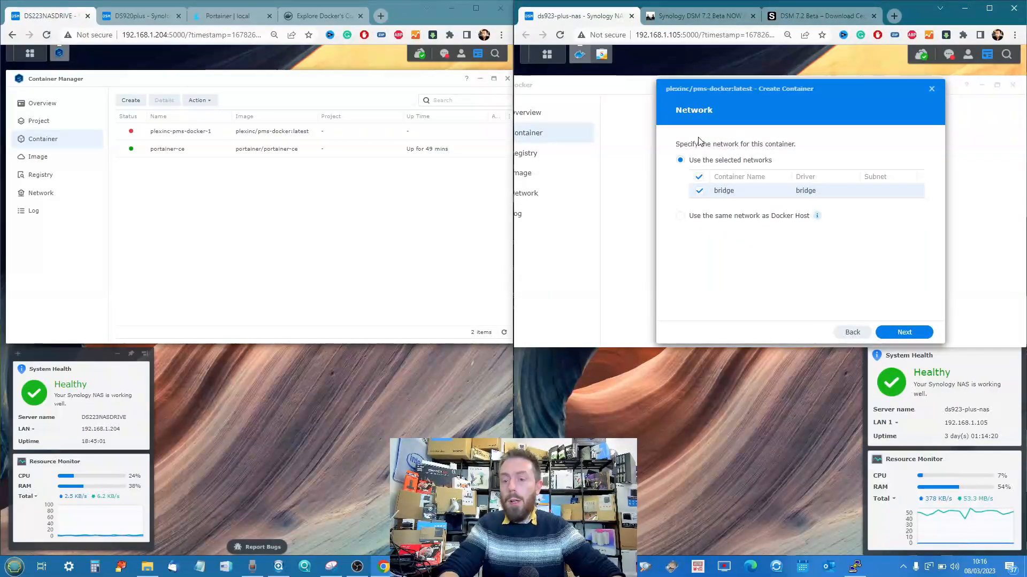
left_click(682, 216)
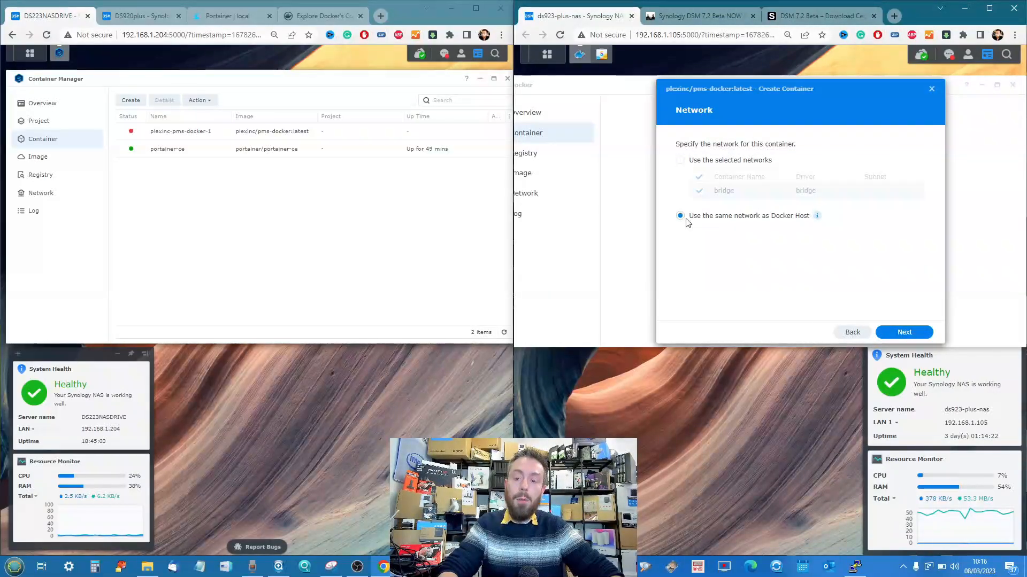
left_click(902, 333)
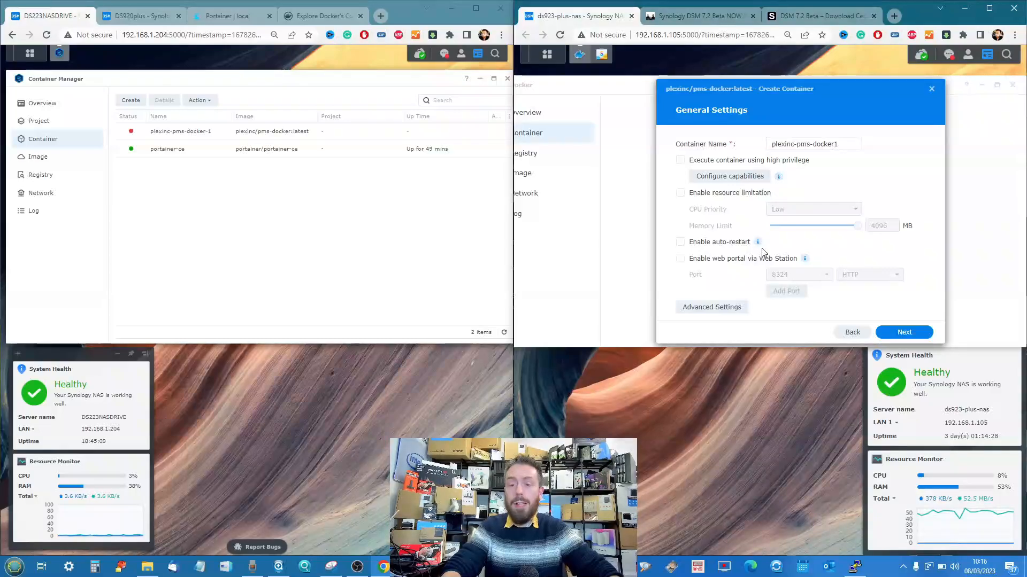
left_click(908, 331)
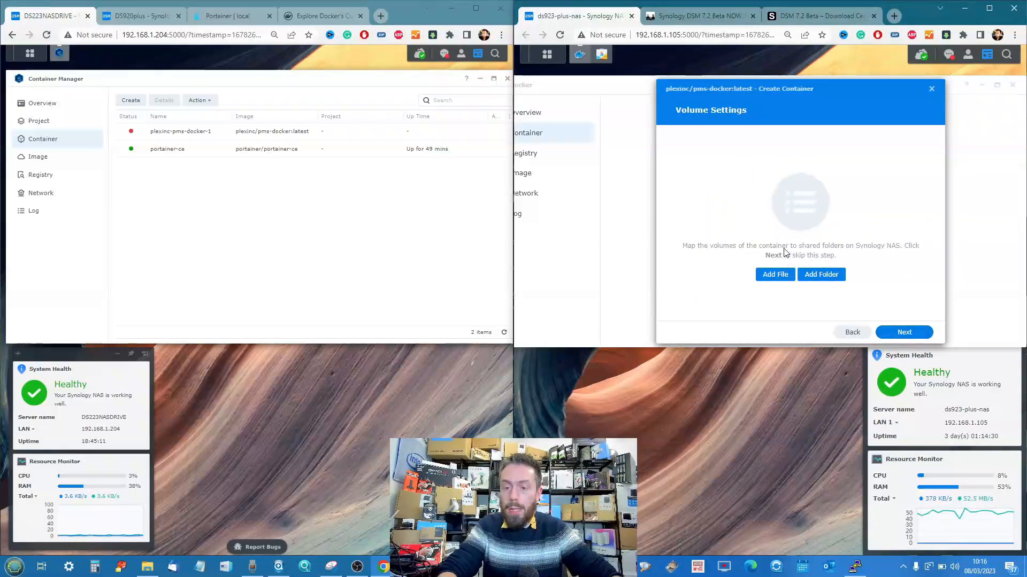
left_click(890, 333)
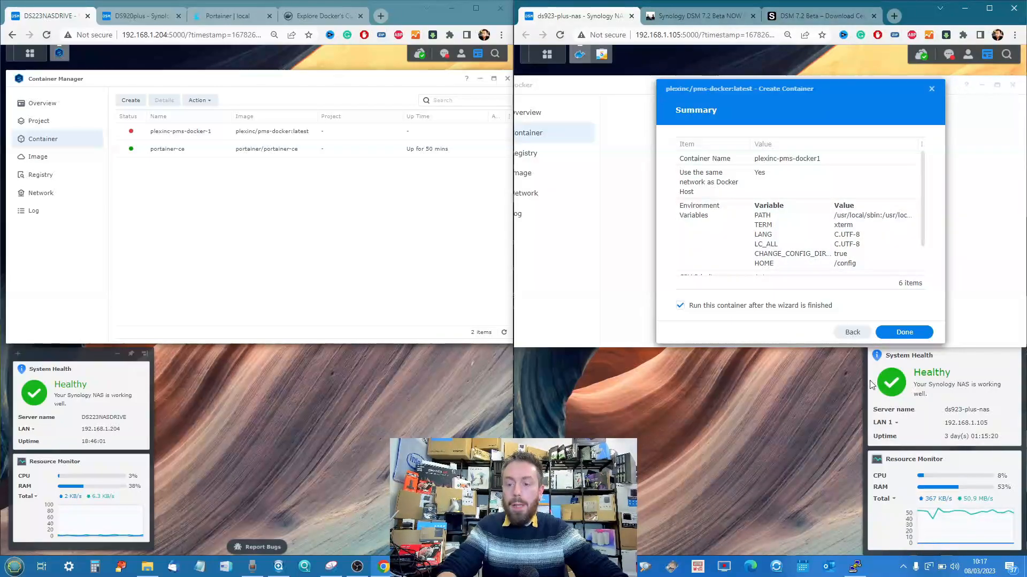
left_click(850, 332)
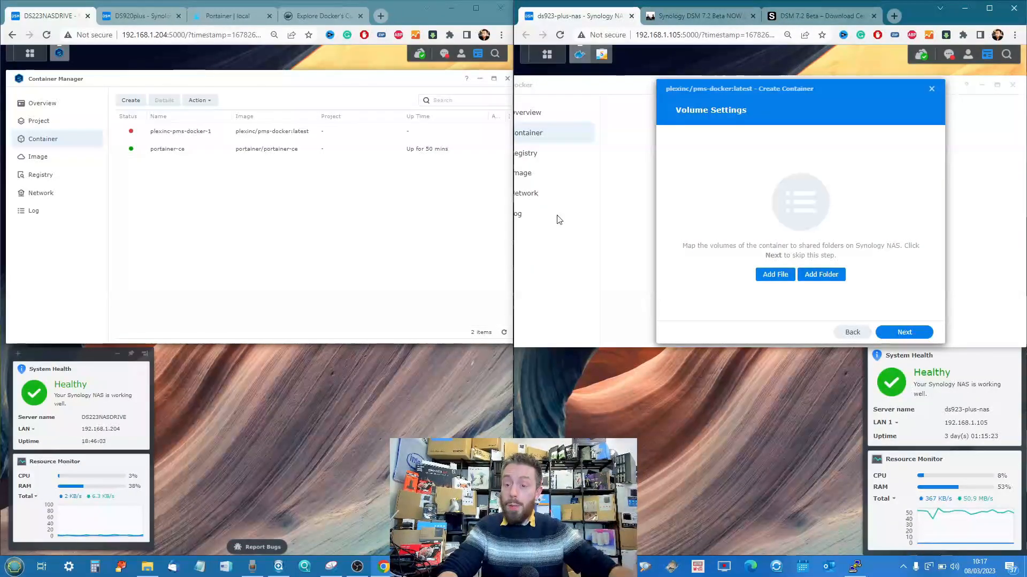
left_click(931, 89)
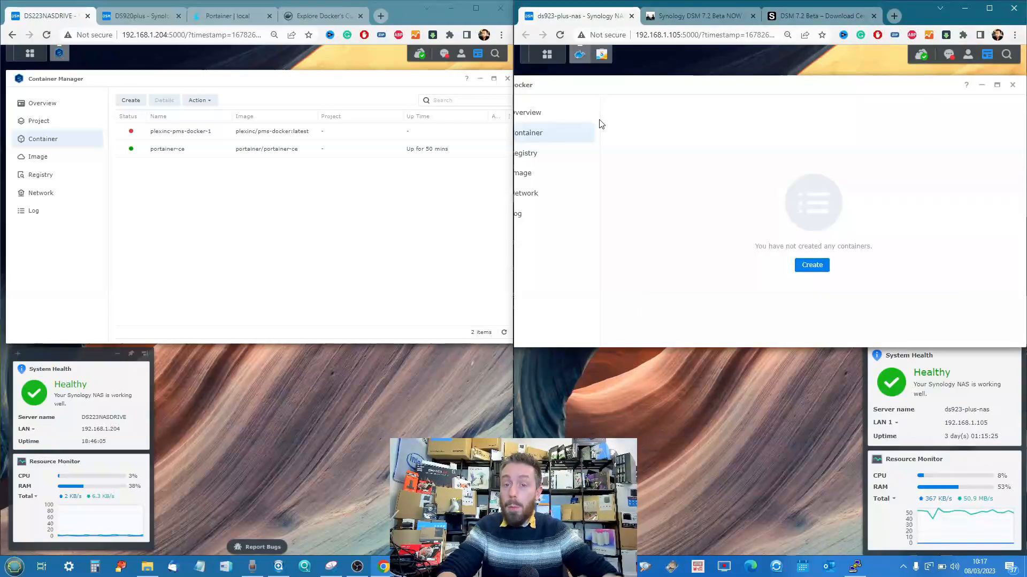
Bring the Docker window fully into view and compare Container Manager on the DS920plus with the container list on DS223NASDRIVE
left_click_drag(556, 82, 605, 82)
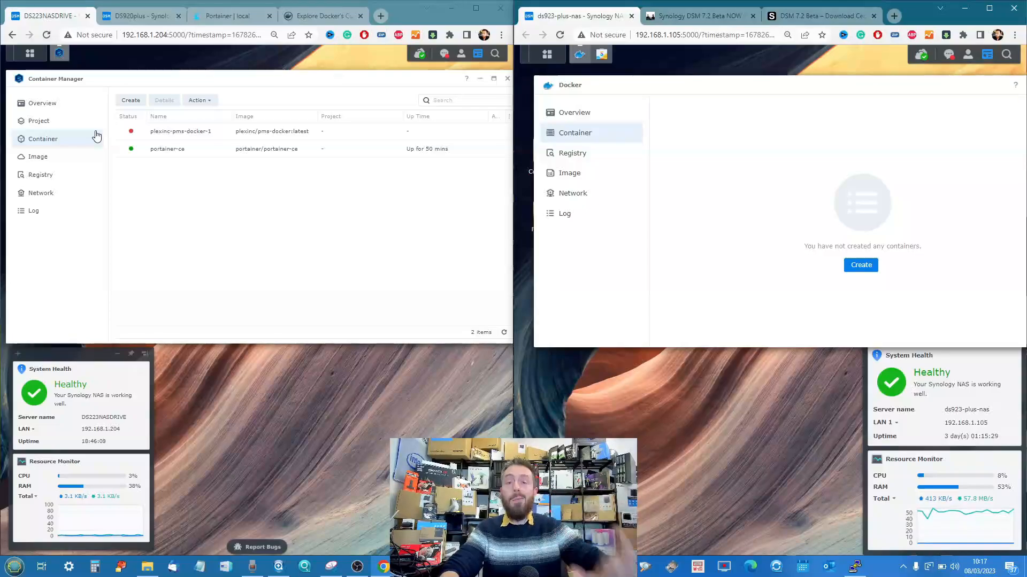
left_click(129, 18)
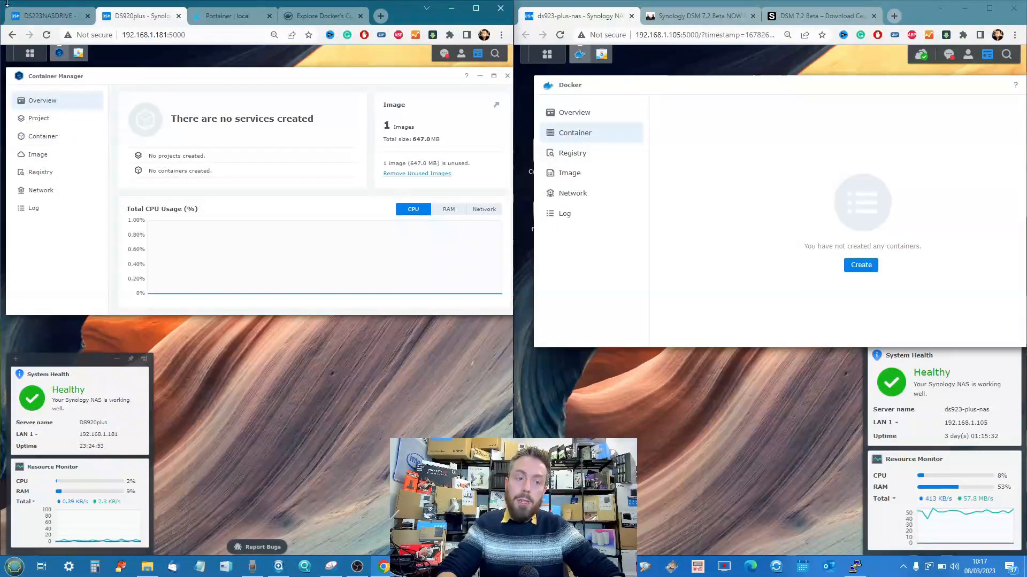
left_click(49, 19)
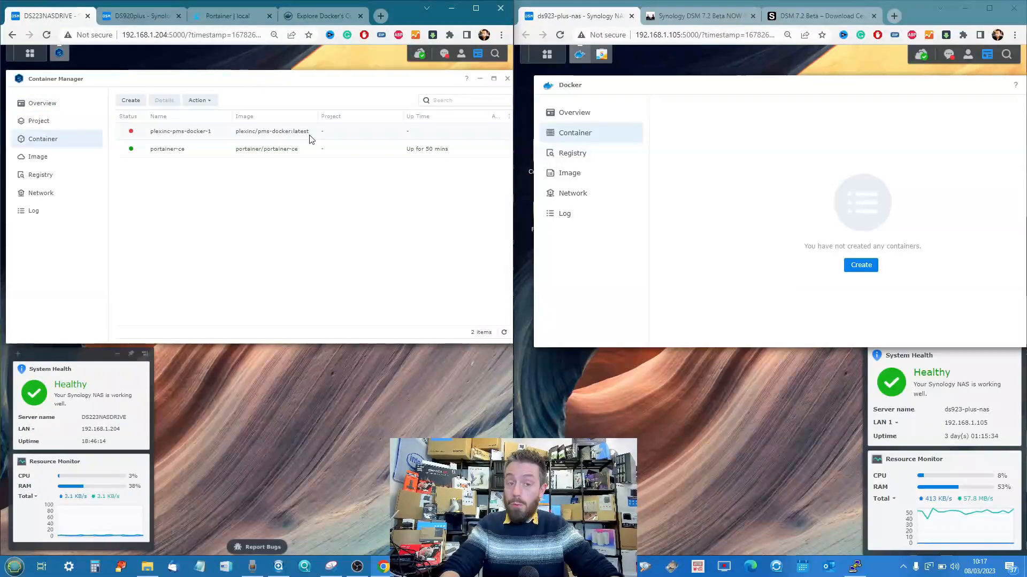
left_click(141, 16)
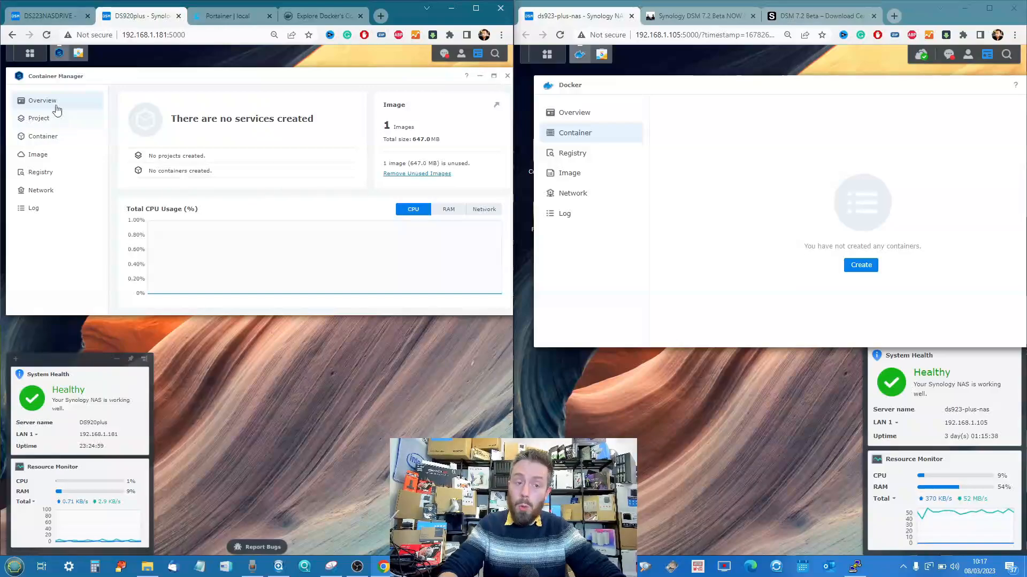
left_click(57, 17)
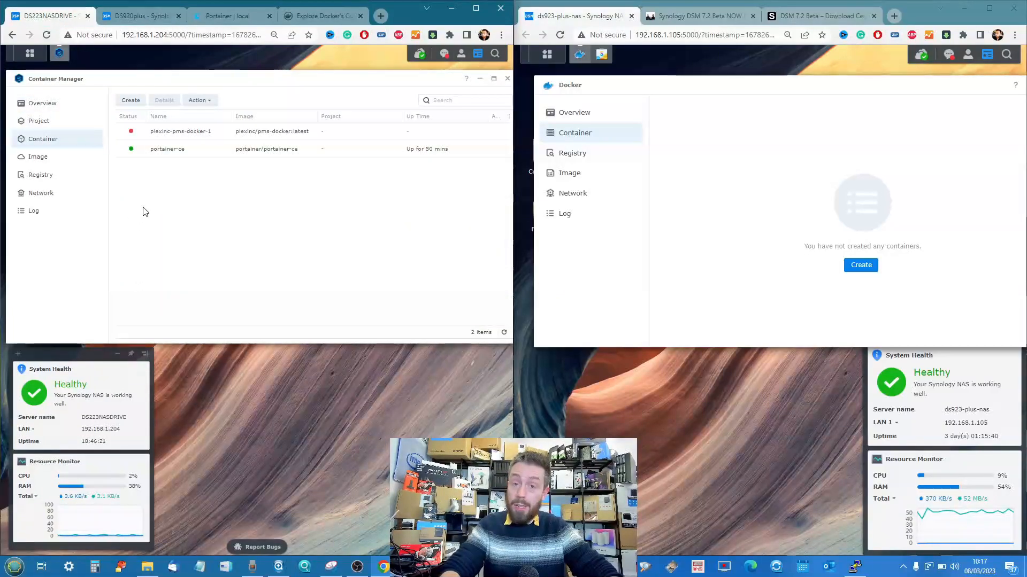
Review Container Manager's log, compare its Create network dialog with Docker's, and close both without adding a network
left_click(31, 214)
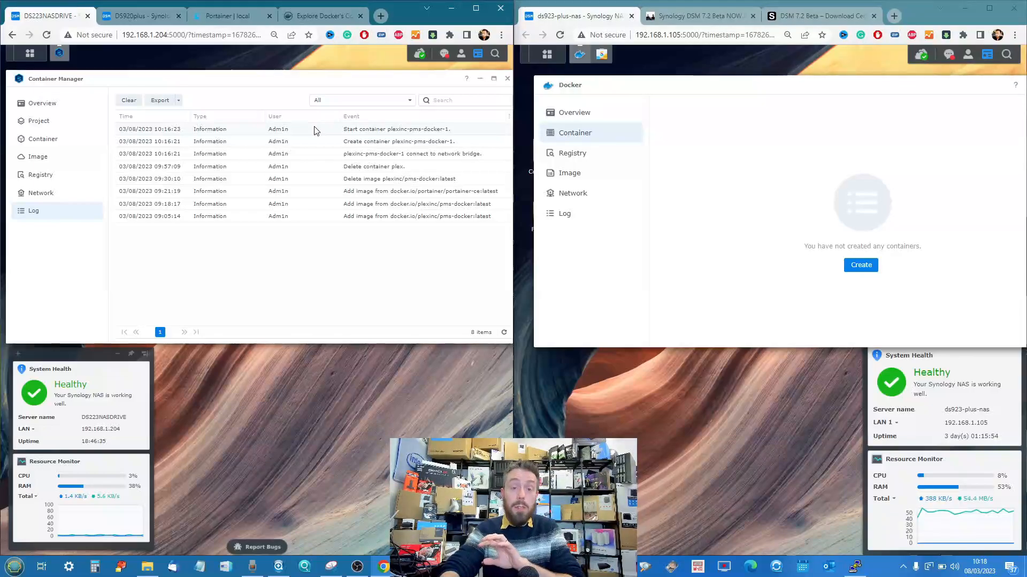
left_click(44, 203)
left_click(127, 100)
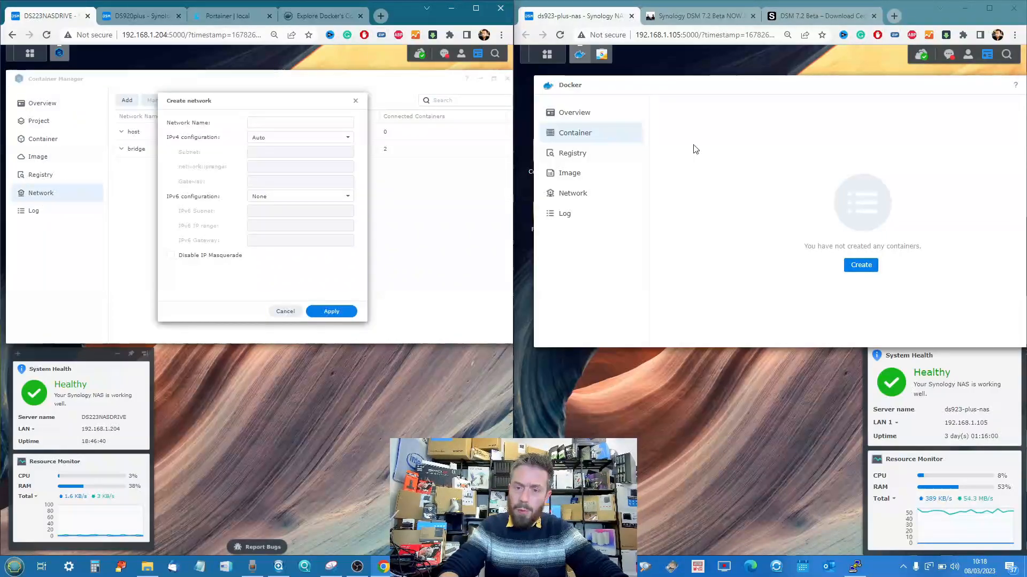
left_click(556, 194)
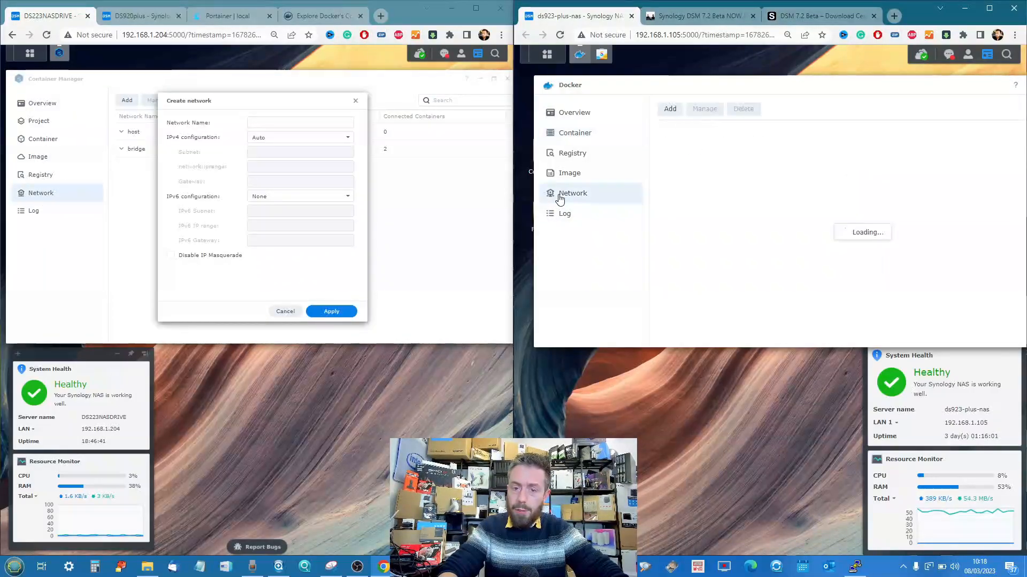
left_click(670, 109)
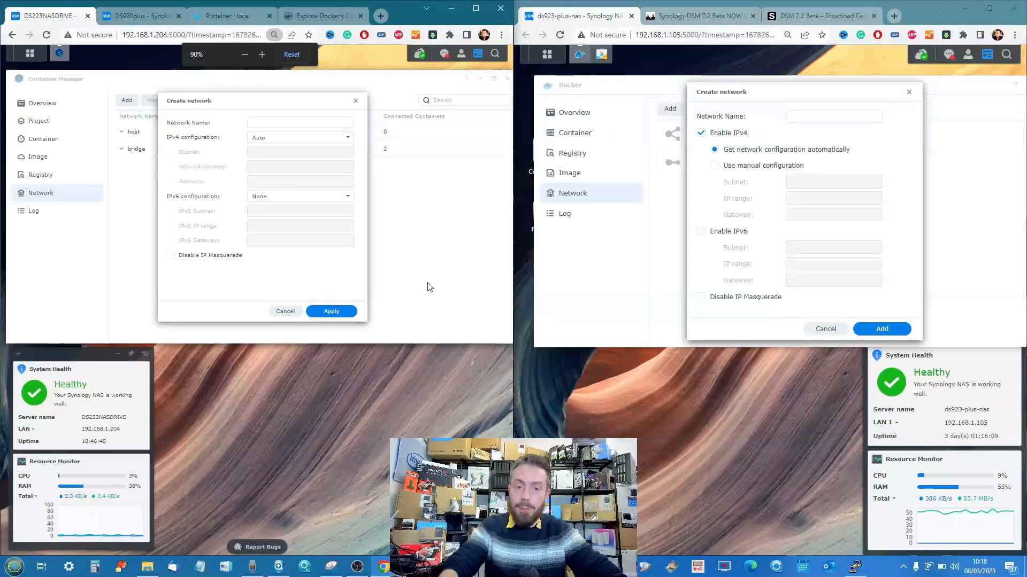
key("ctrl+plus")
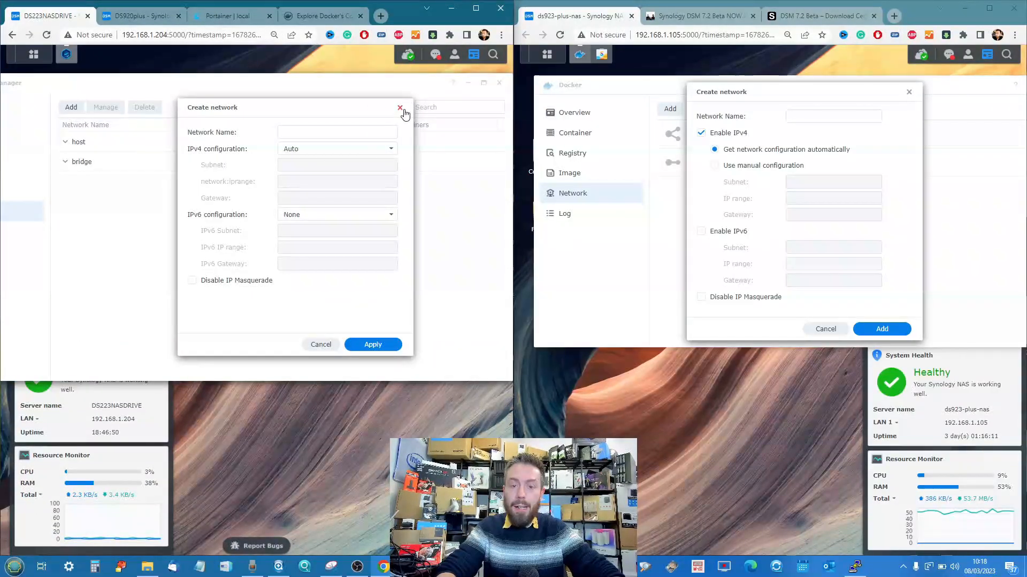
left_click(400, 107)
left_click(909, 92)
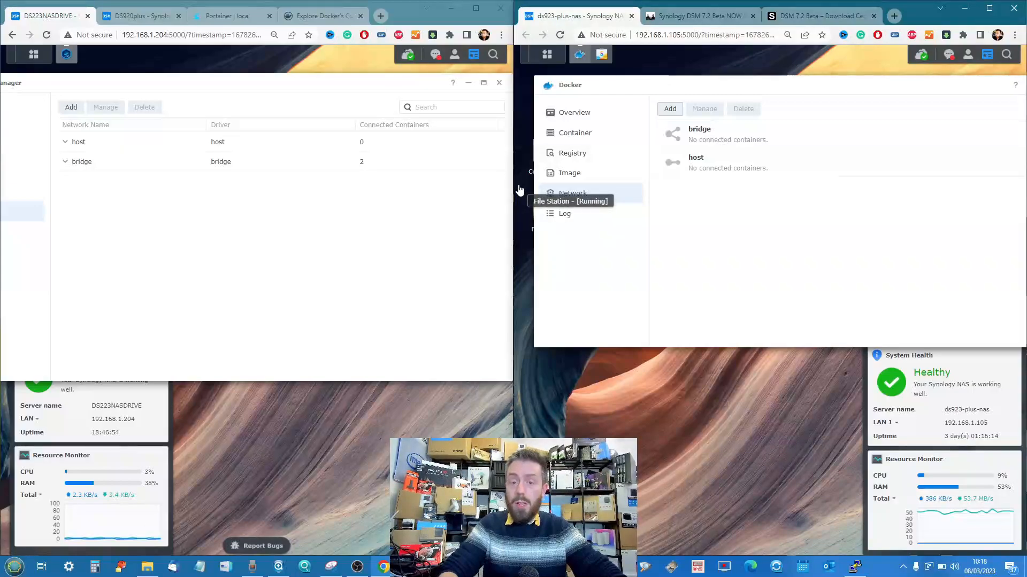
Fit both package windows fully in view, show Container Manager's container list, and check the Portainer page before returning to DS223NASDRIVE
key("ctrl+minus")
left_click(389, 215)
key("ctrl+minus")
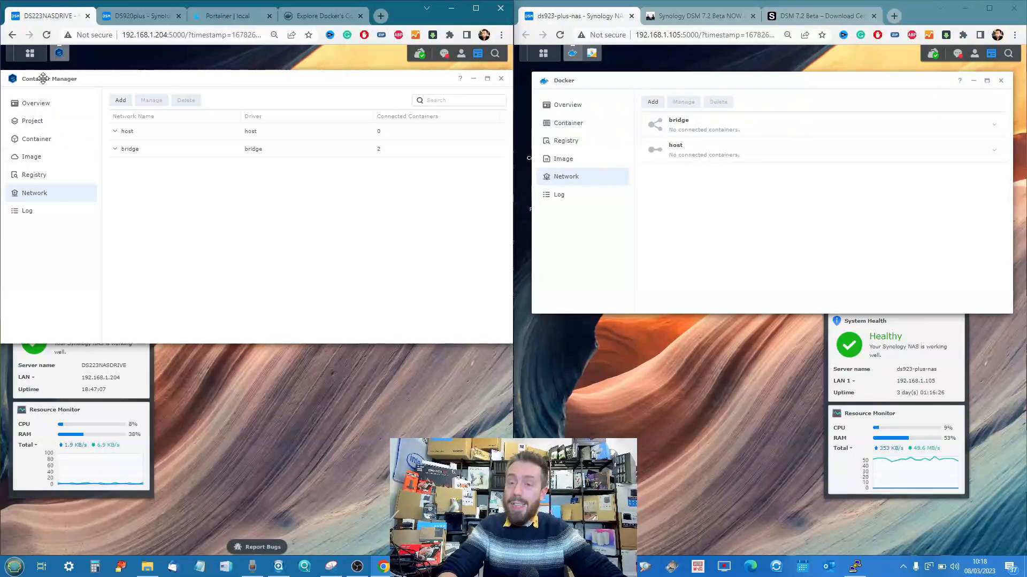
left_click(42, 143)
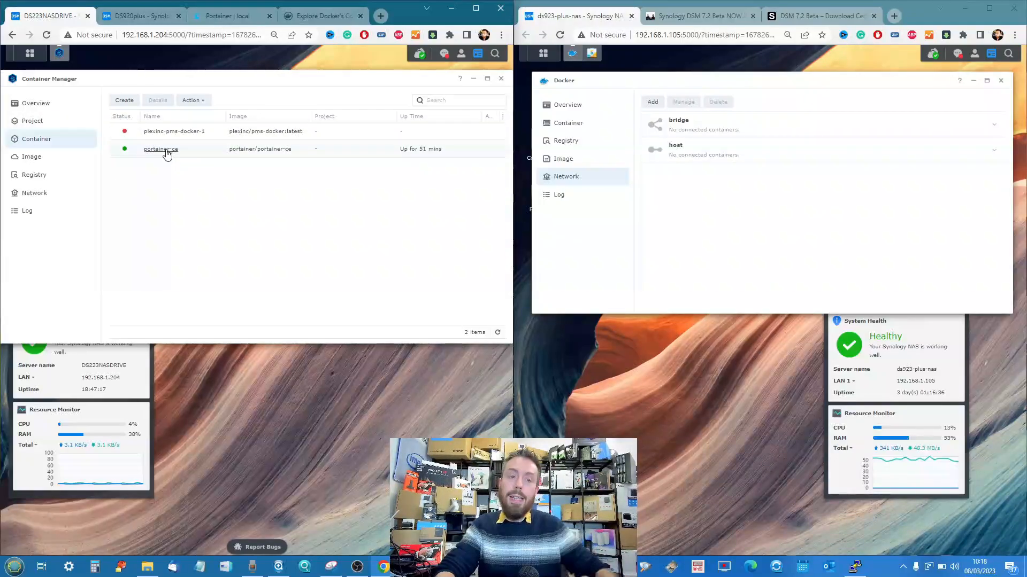
left_click(231, 17)
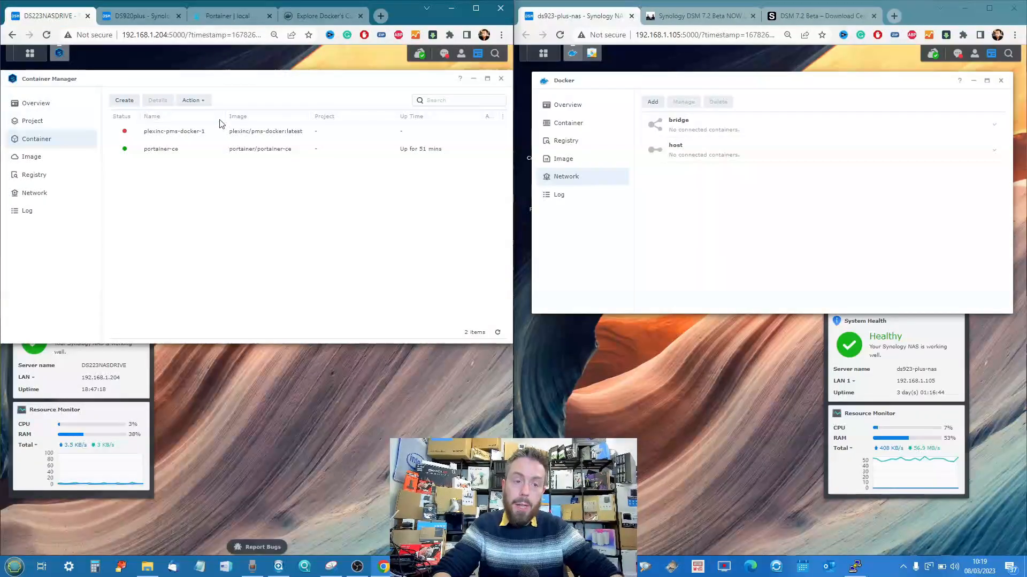
left_click(48, 16)
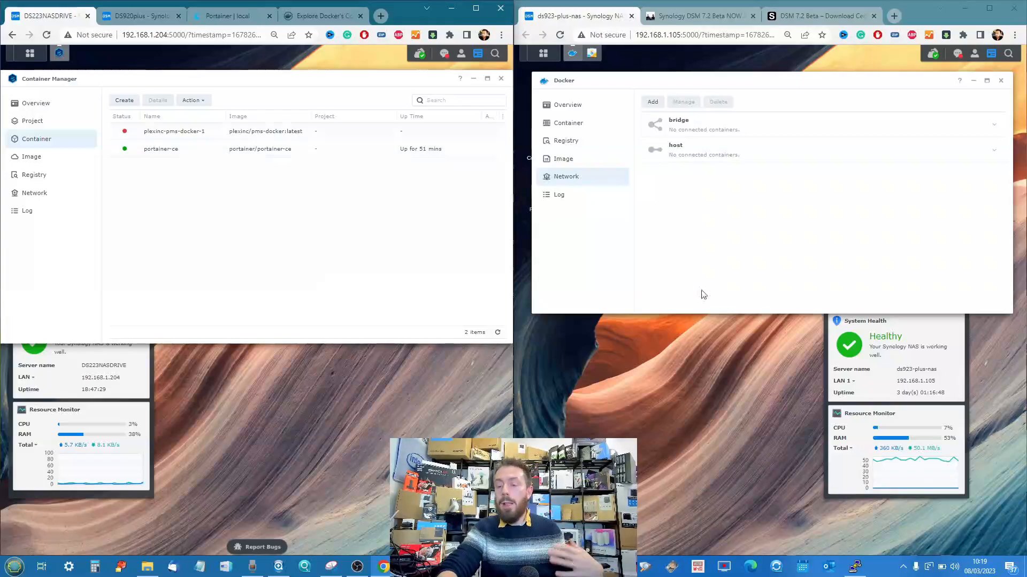
Examine the docker run command for portainer-ce in the PuTTY session and the Portainer dashboard, and return to Container Manager
left_click(855, 566)
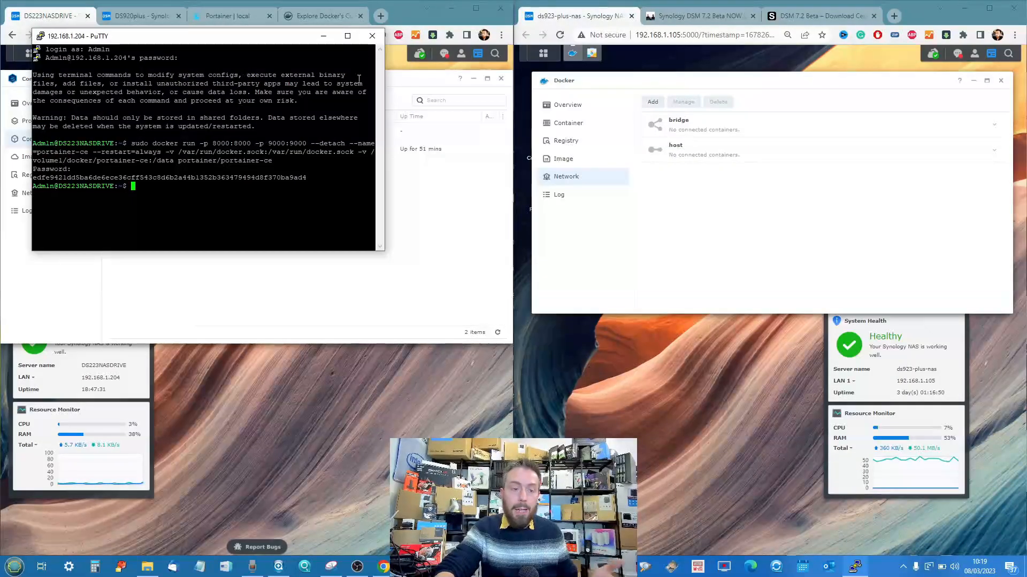
left_click(328, 39)
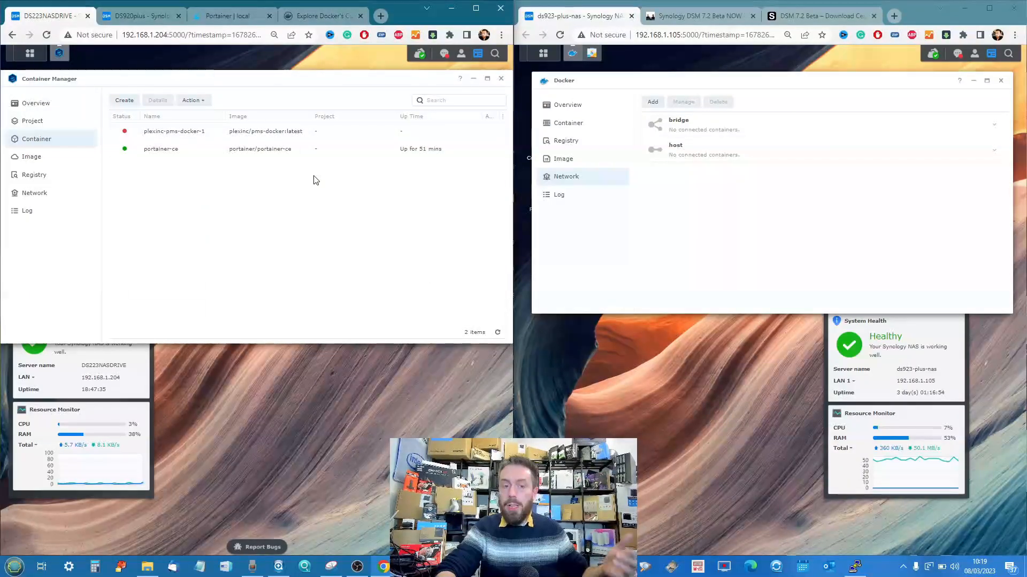
left_click(225, 16)
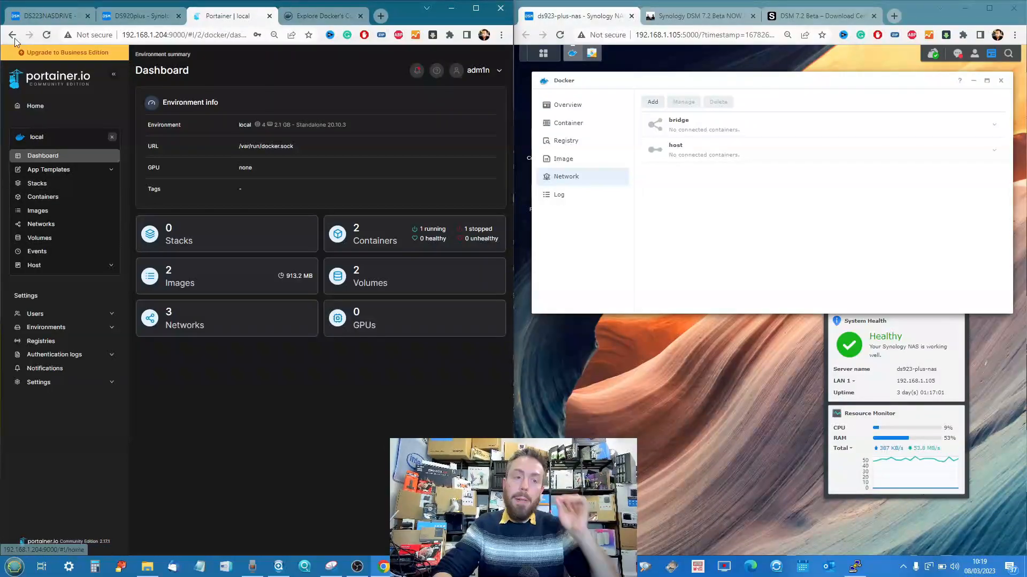
left_click(56, 14)
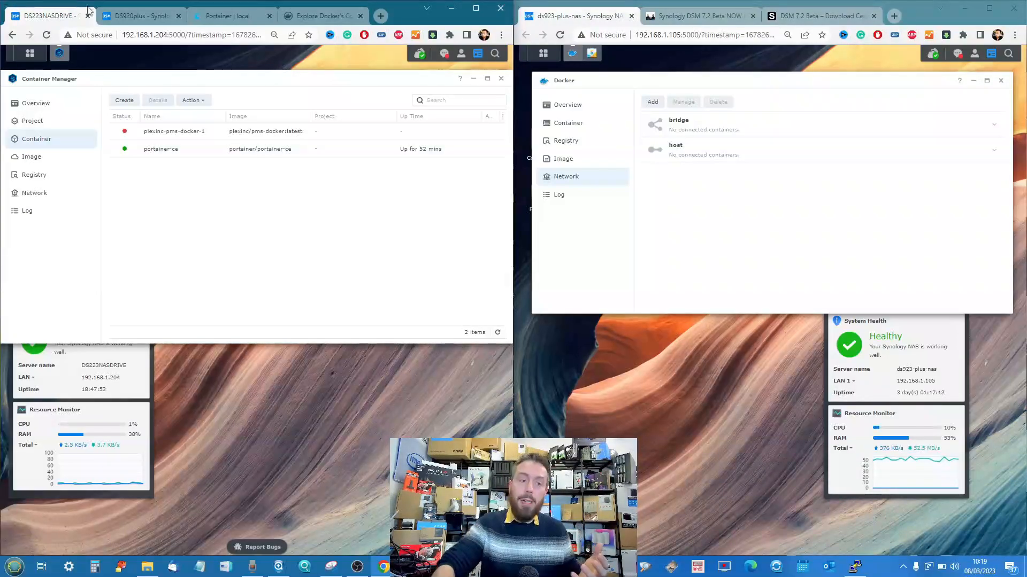
Compare Container Manager's Project section with the Portainer dashboard, and minimize the Container Manager and Docker windows on both NAS desktops
left_click(54, 125)
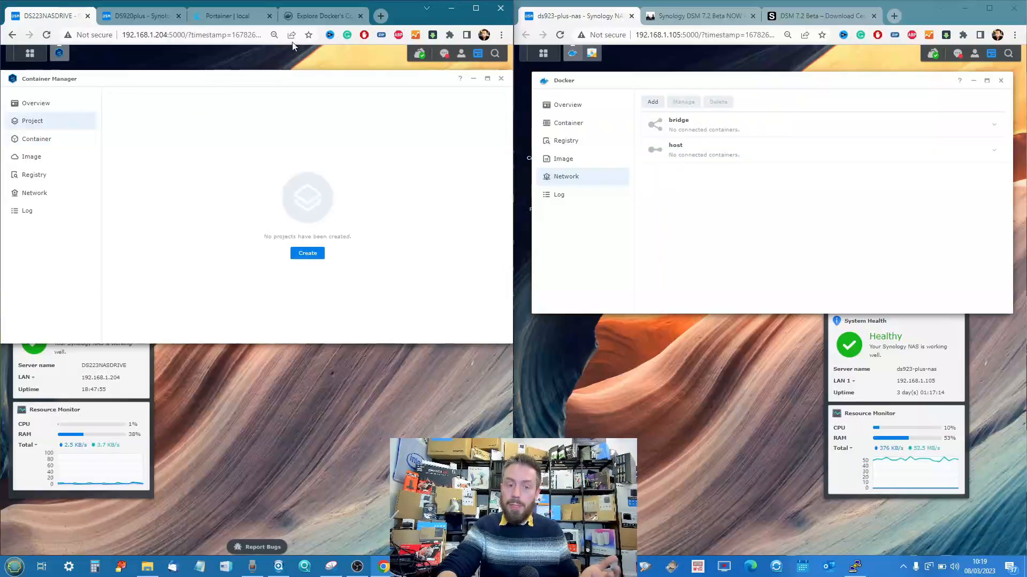
left_click(231, 15)
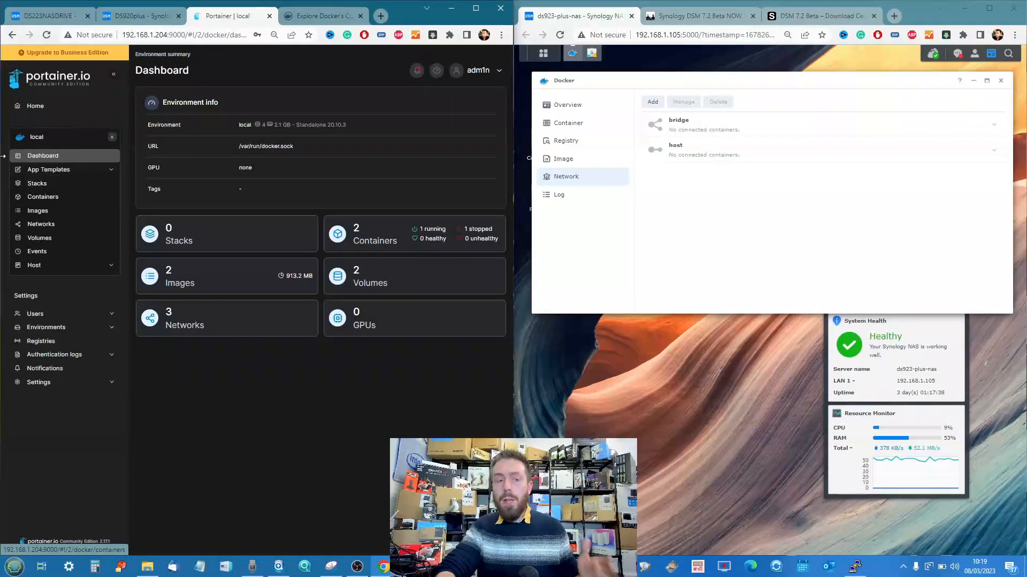
left_click(62, 18)
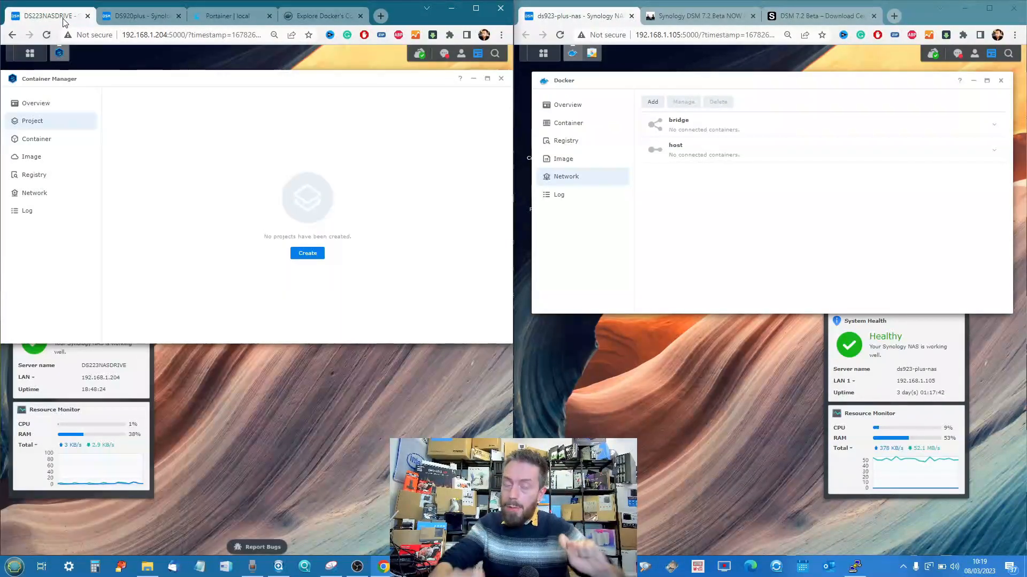
left_click(474, 79)
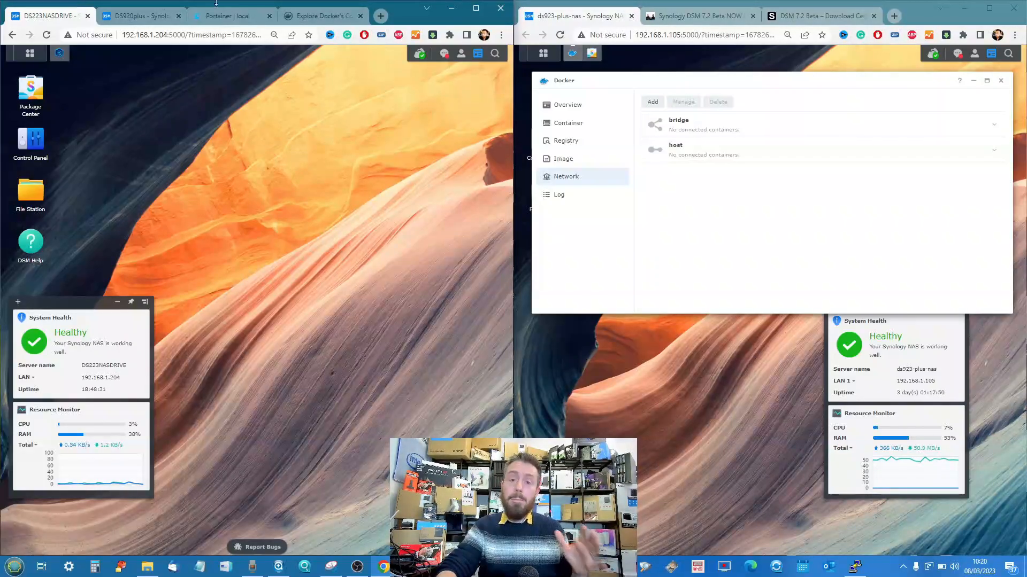
left_click(973, 80)
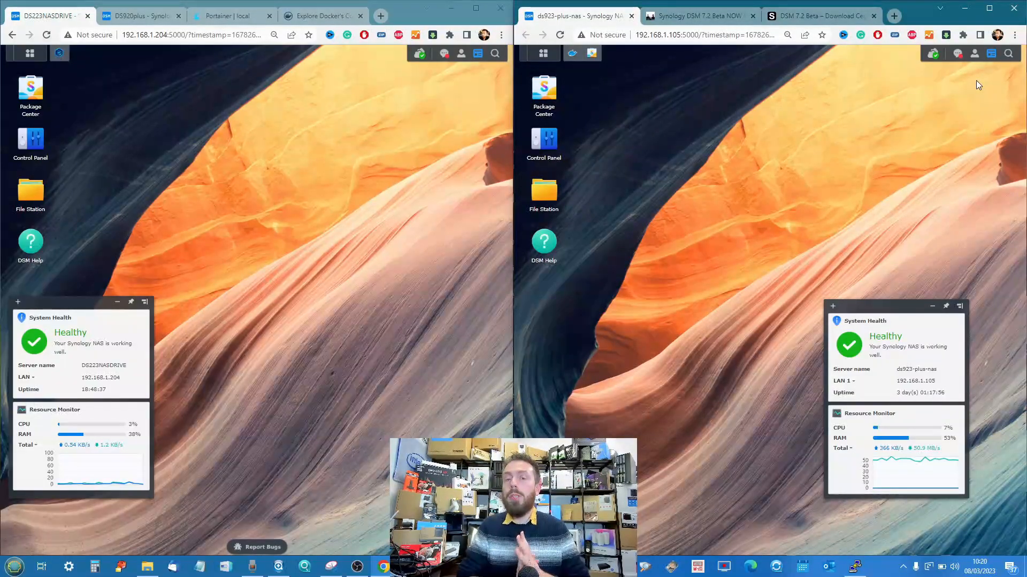
Find the DSM 7.2 beta access link in the NAS Compares article and show Synology's DSM 7.2 Beta Download Center page
left_click(823, 15)
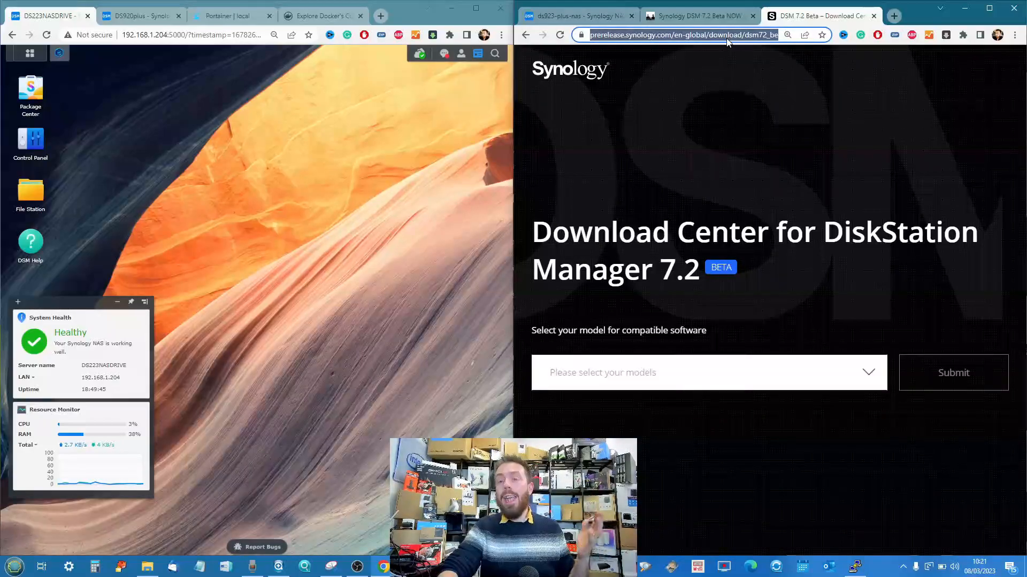
left_click(717, 15)
scroll(748, 307, "up", 2)
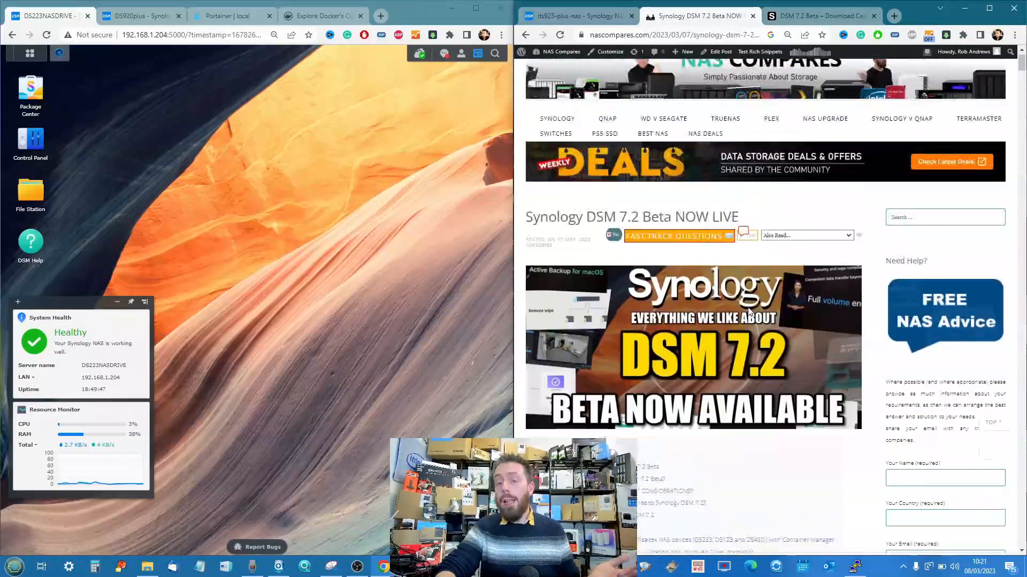
scroll(748, 310, "down", 12)
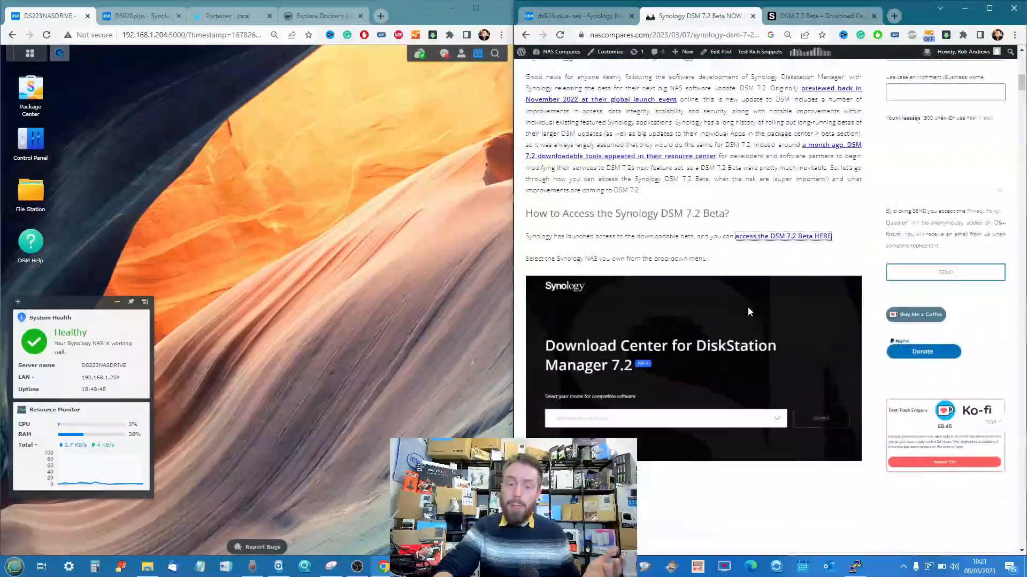
scroll(750, 106, "up", 6)
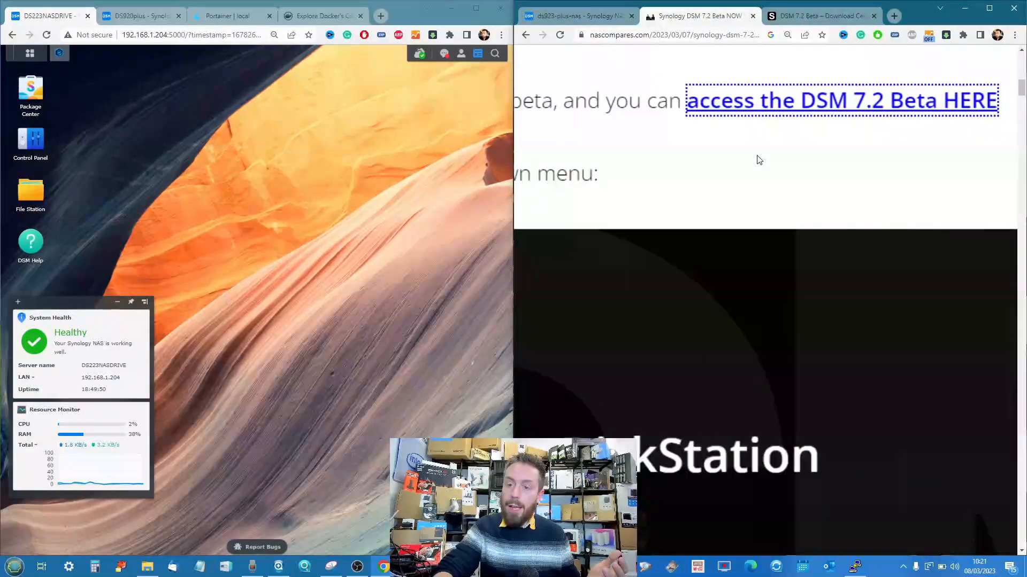
scroll(771, 140, "down", 6)
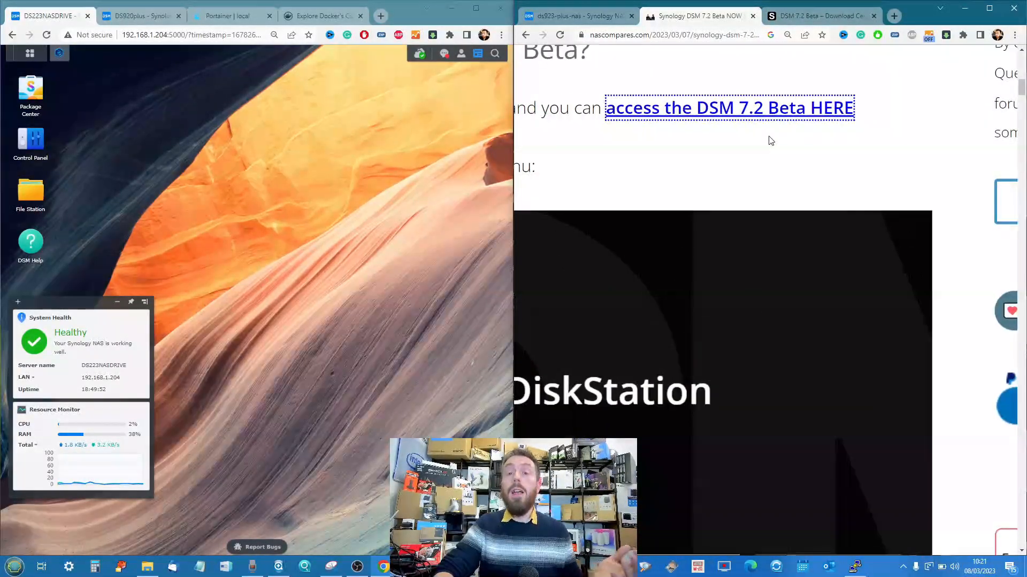
left_click(789, 15)
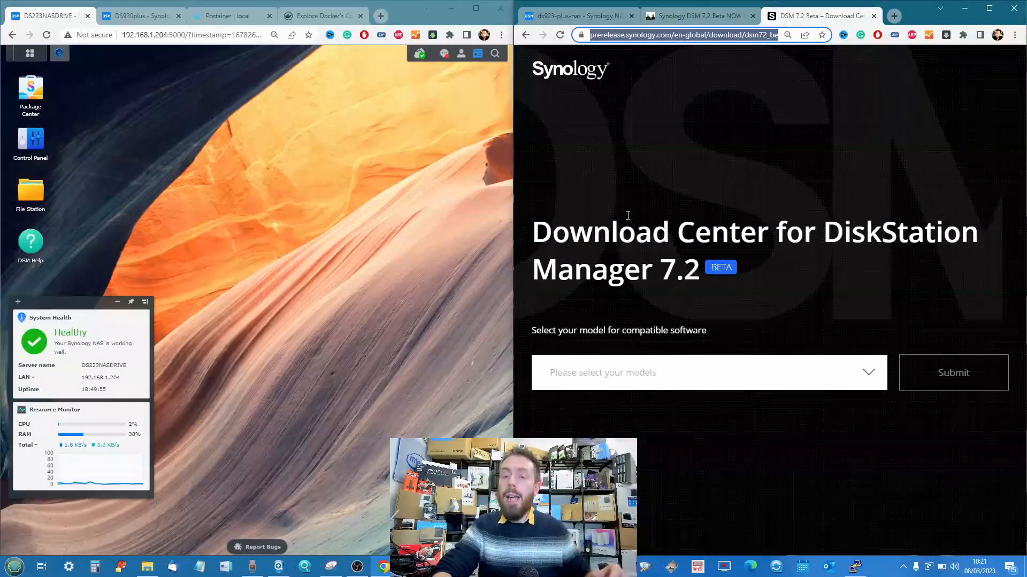